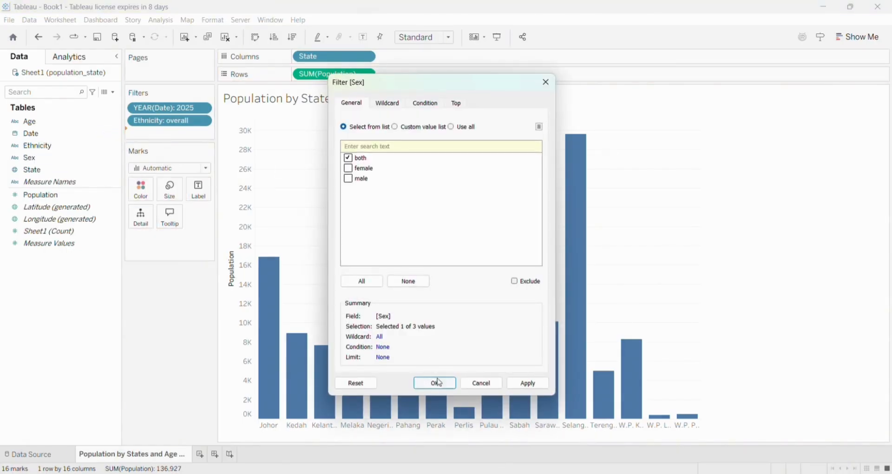
Filter Sex to both and add an Age filter that excludes the overall value
click(435, 383)
drag(28, 122, 158, 139)
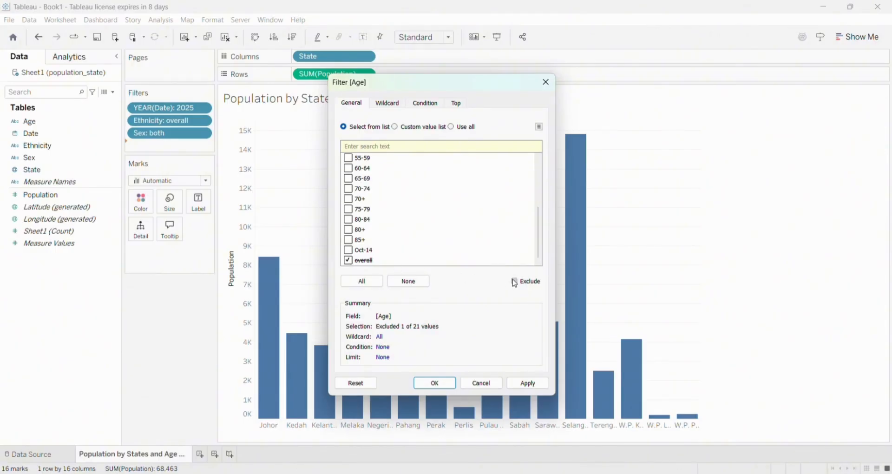
click(435, 383)
Color the state bars by Age and label the segments with Population
drag(28, 121, 141, 215)
drag(93, 199, 199, 215)
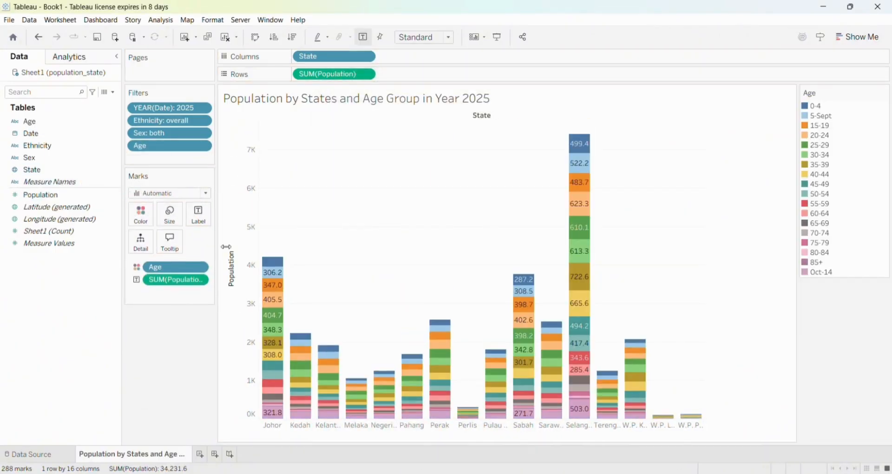
Select all the state headers and sort the states in descending order of Population
click(273, 431)
shift+click(692, 426)
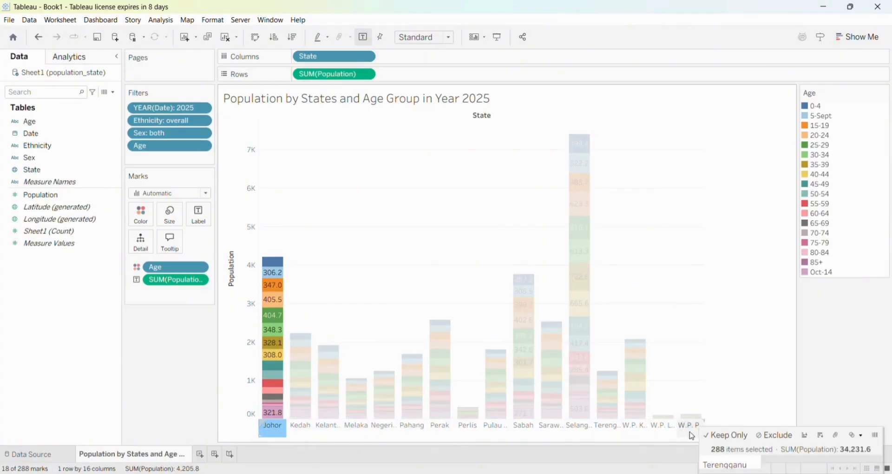
click(821, 437)
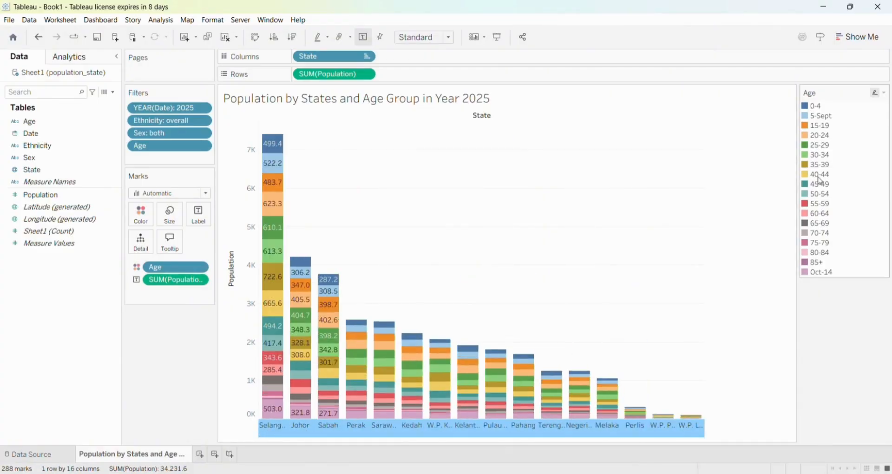
Group the age values 0-4, 5-Sept and Oct-14 in the Age legend
click(819, 106)
ctrl+click(818, 116)
ctrl+click(825, 272)
right_click(826, 274)
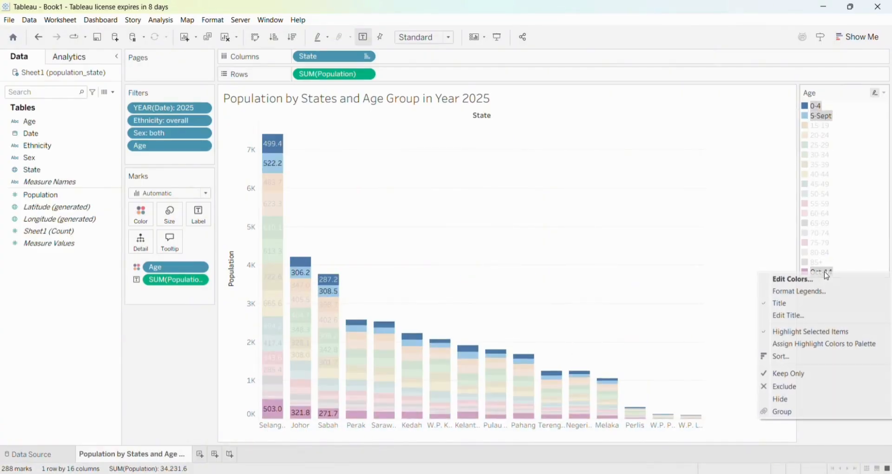
click(811, 412)
Group the age values 15-19 and 20-24
click(821, 119)
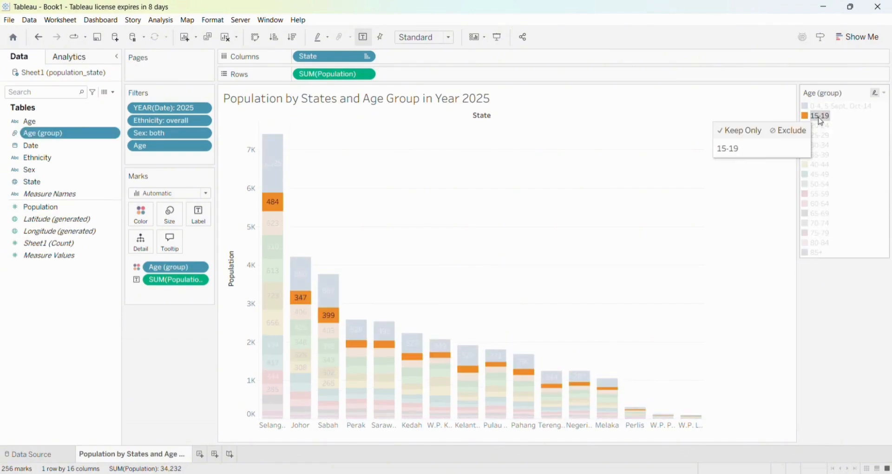
ctrl+click(821, 126)
right_click(821, 125)
click(817, 264)
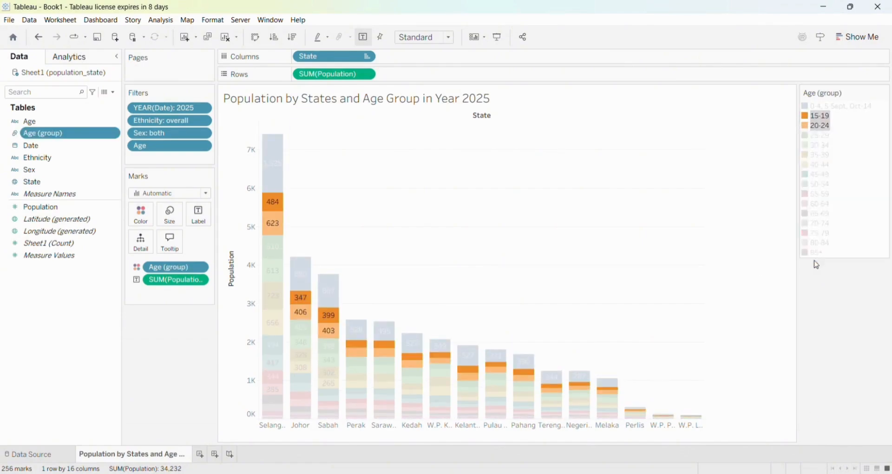
Group the age values from 25-29 through 55-59
click(819, 126)
shift+click(819, 185)
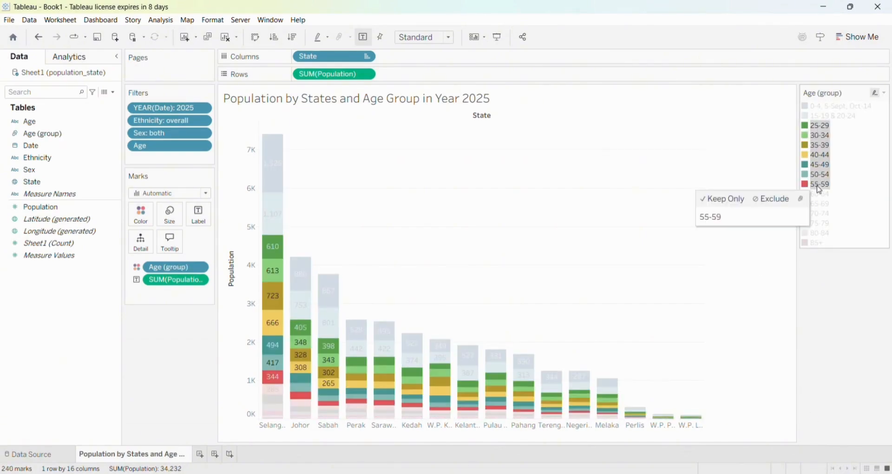
right_click(820, 190)
click(800, 324)
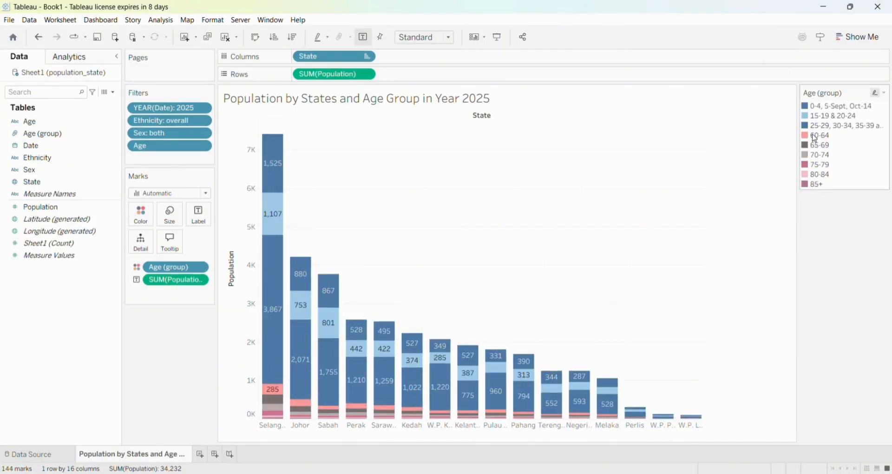
Group the age values from 60-64 through 85+
click(815, 139)
shift+click(816, 184)
right_click(817, 185)
click(808, 323)
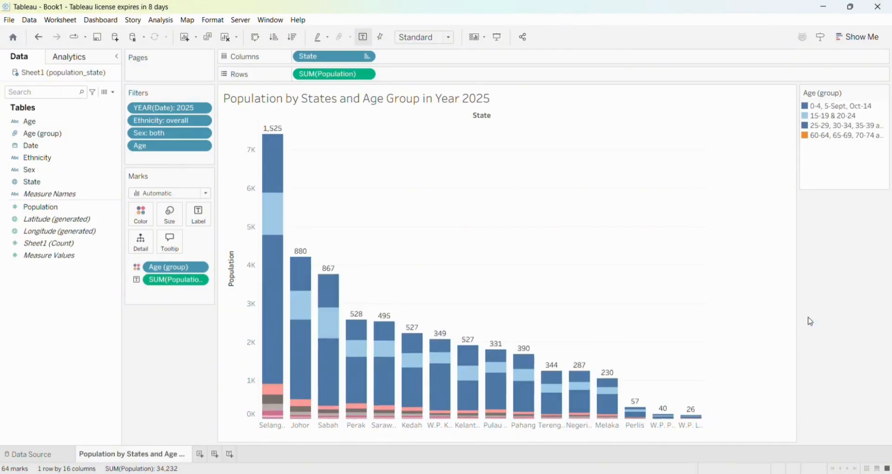
Give the 0-4, 5-Sept, Oct-14 group the alias Children (0-14)
right_click(830, 108)
click(821, 171)
text(Children (0-)
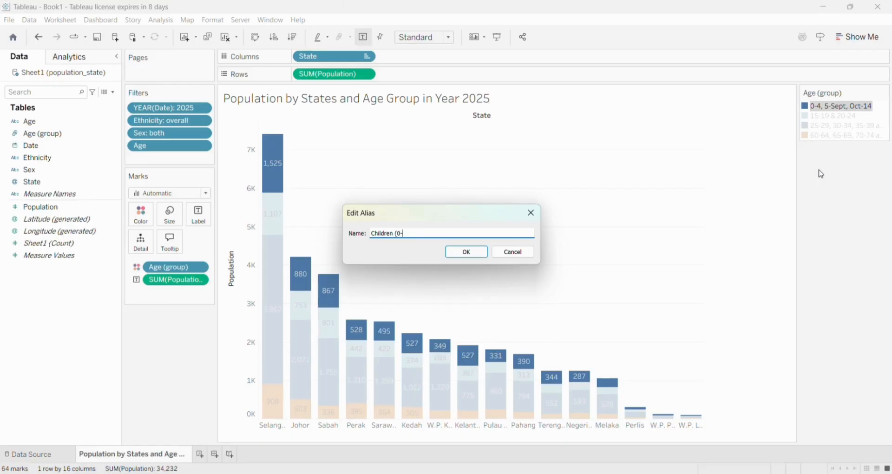
text(14))
key(Return)
Give the 15-19 & 20-24 group the alias Youth (15-24)
click(824, 107)
right_click(822, 107)
click(816, 167)
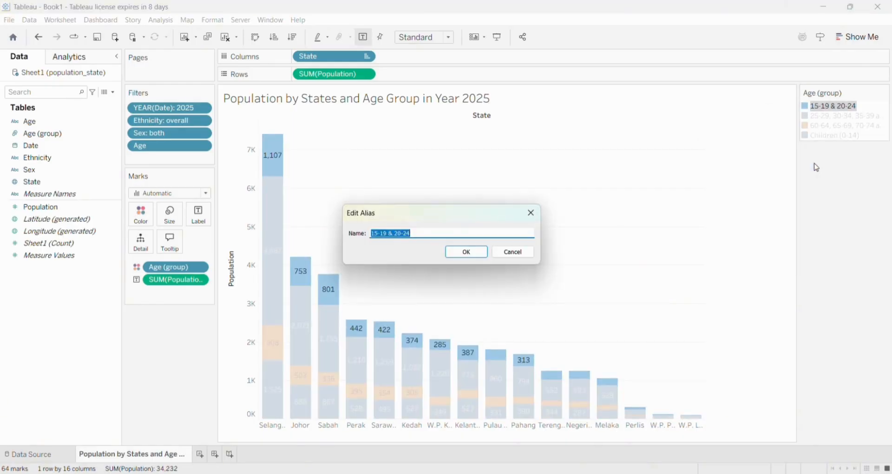
key(Return)
Give the group covering ages 25-29 through 55-59 the alias Adult (25-59)
right_click(813, 107)
click(807, 168)
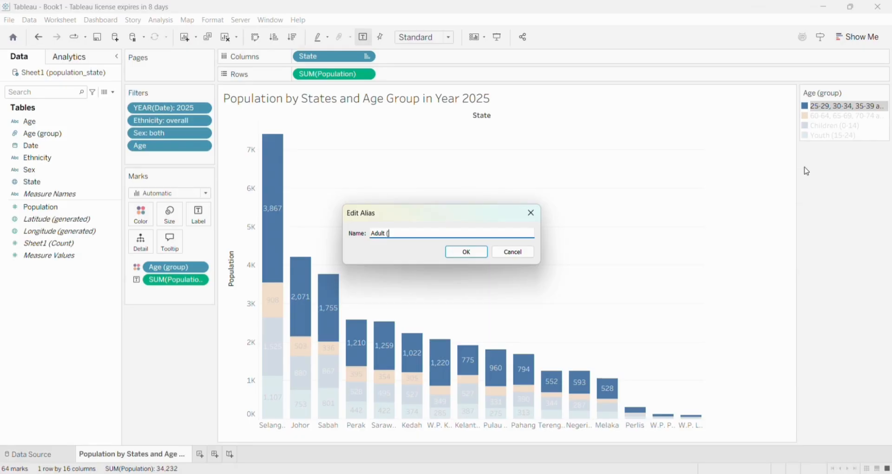
text(Adult (25-59))
key(Return)
Give the group covering ages 60-64 and above the alias Elderly (60+)
click(822, 106)
right_click(823, 106)
click(817, 167)
text(Elderly (60+)
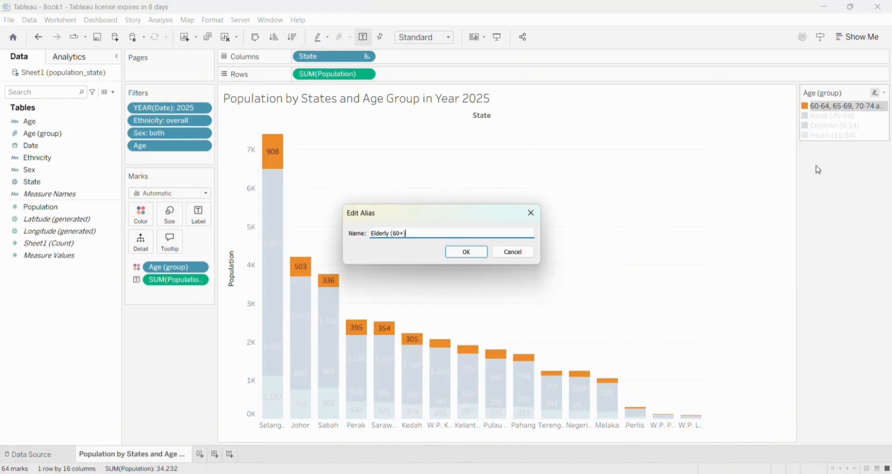
text())
key(Return)
Order the age groups as Children, Youth, Adult, Elderly and assign them a green and orange color palette
drag(818, 126, 819, 140)
drag(815, 106, 820, 135)
click(141, 214)
click(172, 249)
click(505, 165)
click(484, 277)
click(505, 309)
click(451, 331)
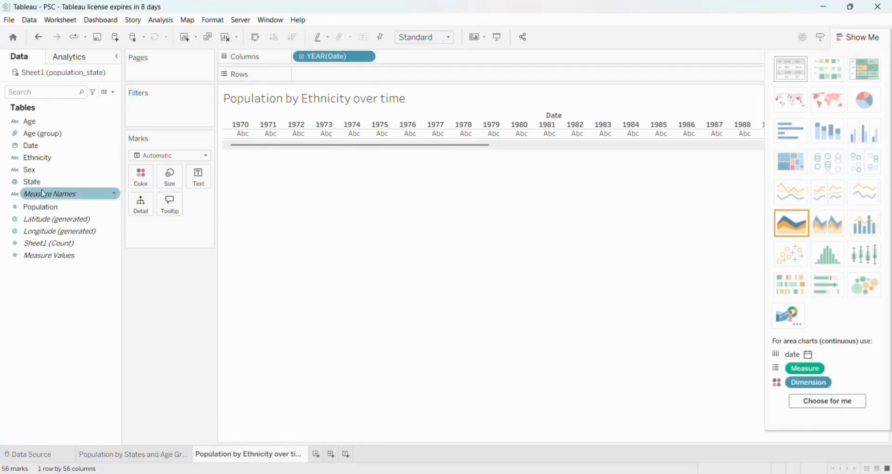
Add Population to the rows of the Population by Ethnicity over time sheet and display it as a continuous area chart
drag(37, 207, 326, 75)
click(792, 223)
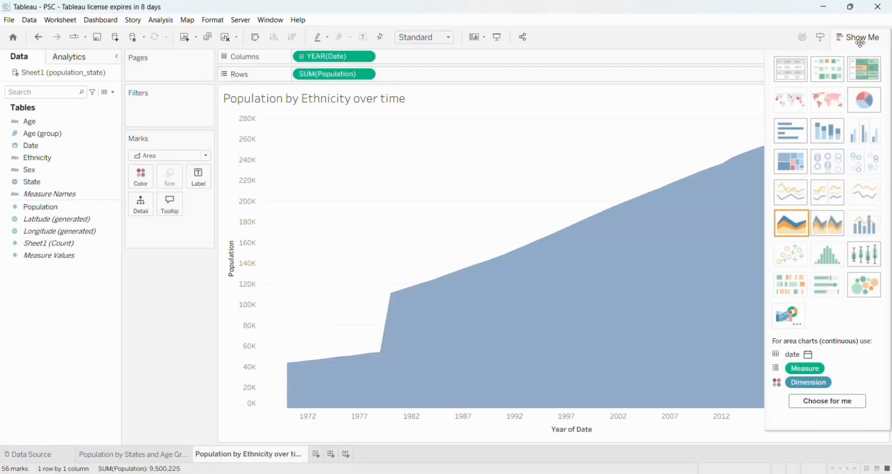
click(858, 38)
Filter Age to overall and add an Ethnicity filter that excludes the overall value
drag(35, 122, 144, 105)
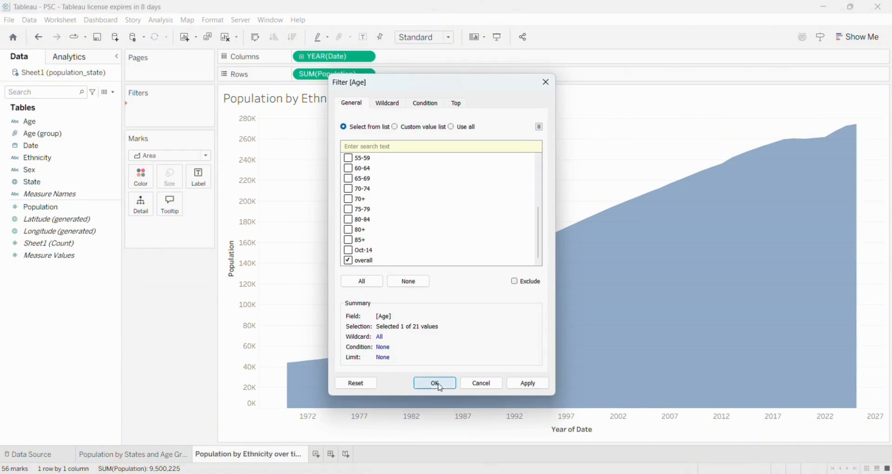
click(440, 387)
drag(80, 160, 154, 119)
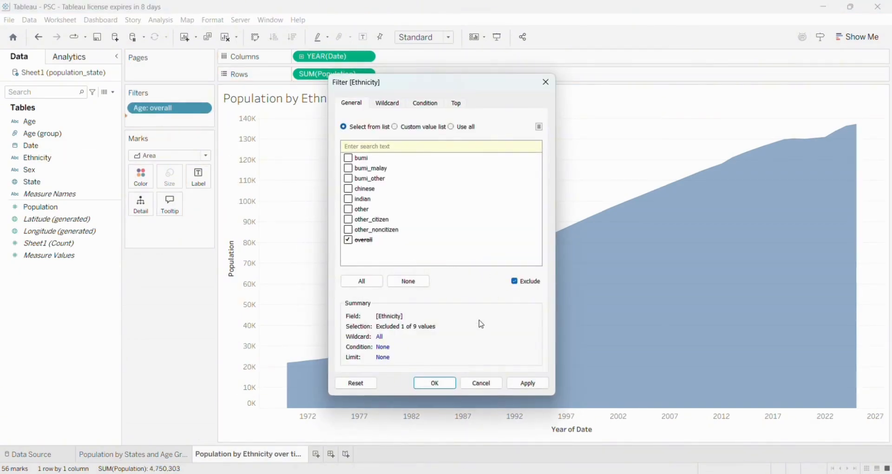
click(433, 386)
Filter Sex to both and color the area chart by Ethnicity
drag(61, 174, 157, 134)
click(436, 385)
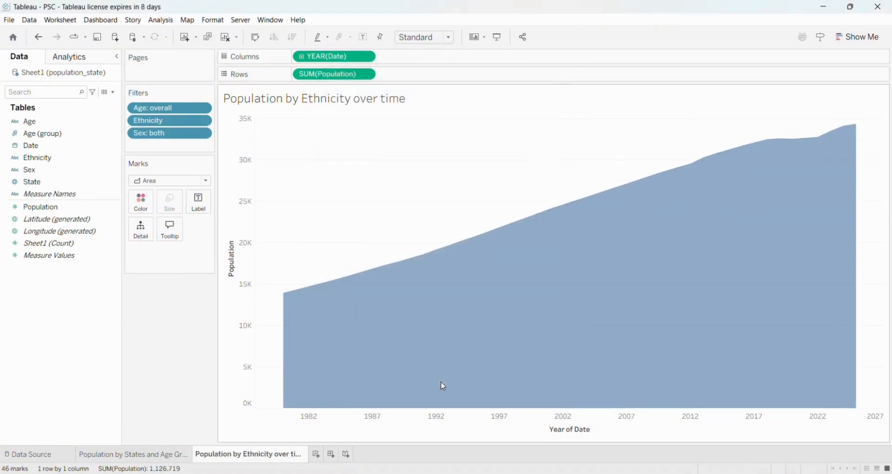
drag(35, 158, 147, 205)
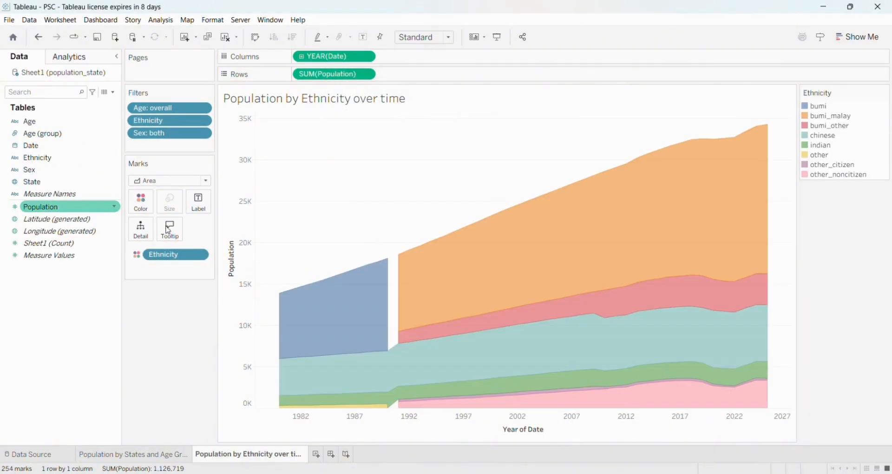
Group the ethnicities bumi, bumi_malay and bumi_other in the legend
click(816, 109)
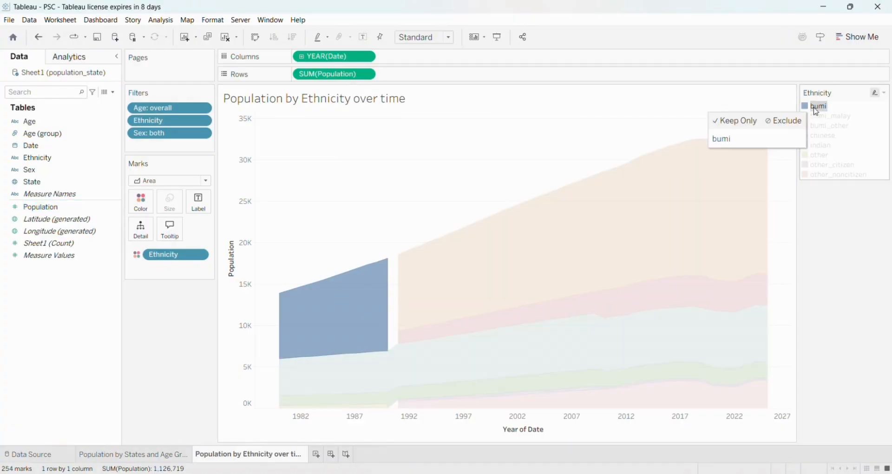
shift+click(820, 127)
right_click(821, 128)
click(810, 267)
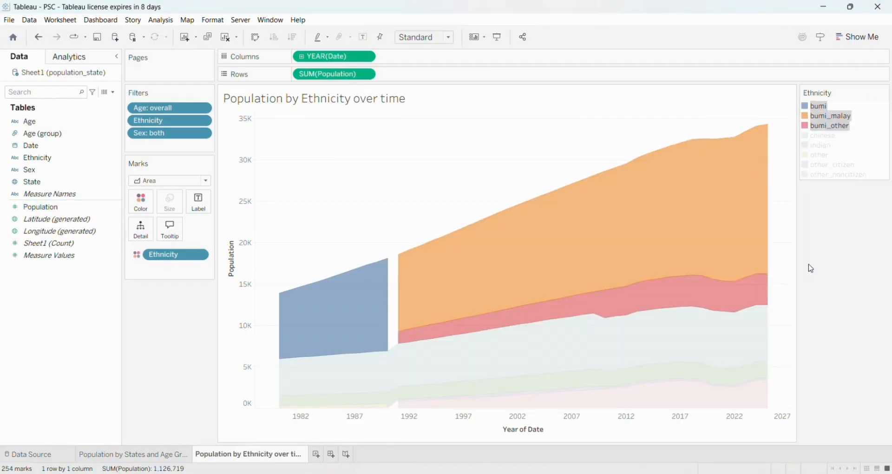
Group the ethnicities other, other_citizen and other_noncitizen
click(822, 136)
shift+click(822, 155)
right_click(822, 156)
click(810, 294)
Give the bumi, bumi_malay, bumi_other group the alias bumiputera
click(823, 106)
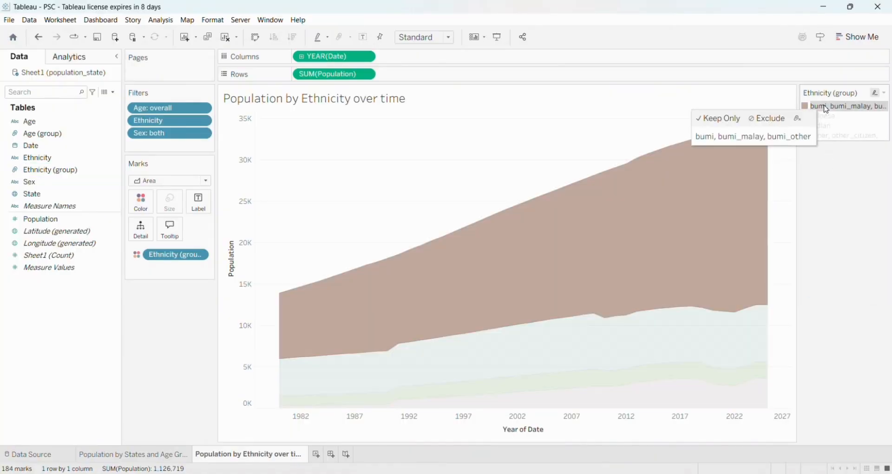
right_click(824, 106)
click(810, 166)
text(bumiputera)
key(Return)
Give the group of other, other_citizen and other_noncitizen the alias other
click(813, 136)
right_click(813, 135)
click(805, 196)
text(other)
key(Return)
Assign the color palette to the ethnicity groups so they use blue, orange, red and teal
click(141, 201)
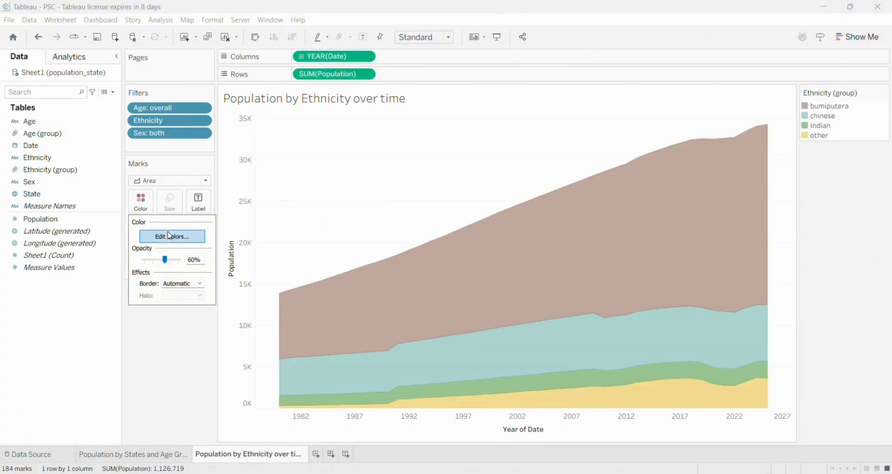
click(171, 236)
click(506, 309)
click(450, 330)
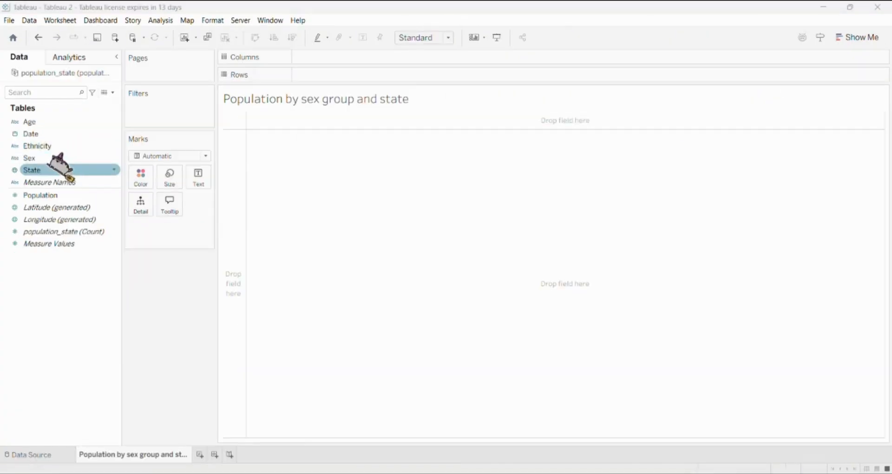
Plot Population by Sex and State on the Population by sex group and state sheet as a stacked bar chart
drag(59, 162, 323, 57)
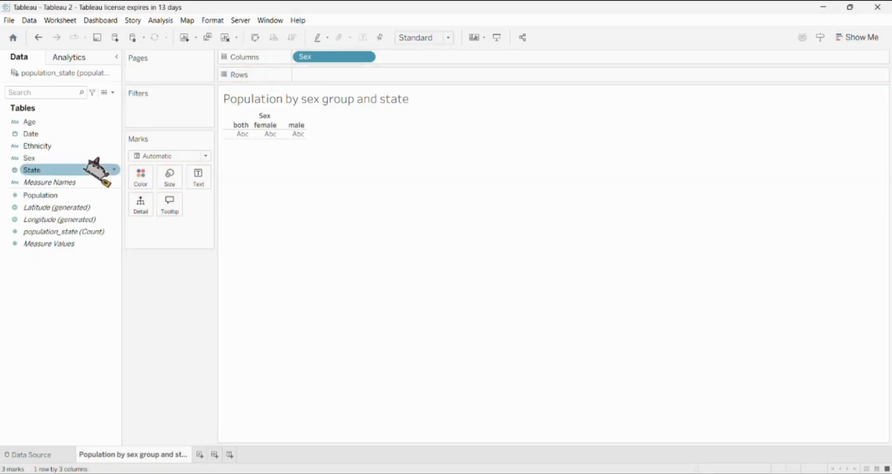
drag(46, 174, 390, 58)
drag(40, 196, 331, 74)
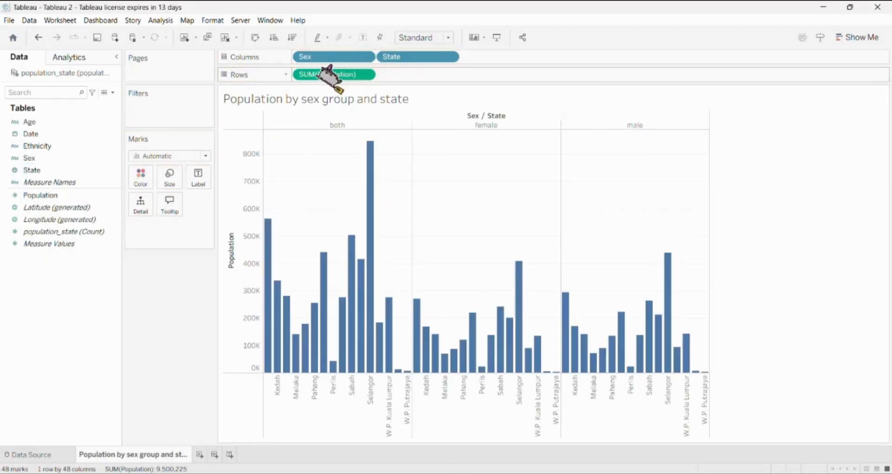
click(874, 37)
click(835, 131)
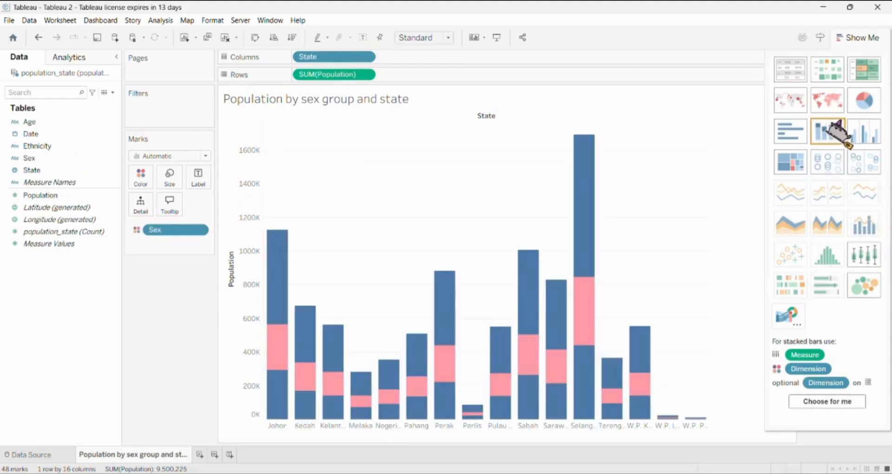
Filter Sex to female and male, and label the bar segments with Population
drag(65, 159, 189, 109)
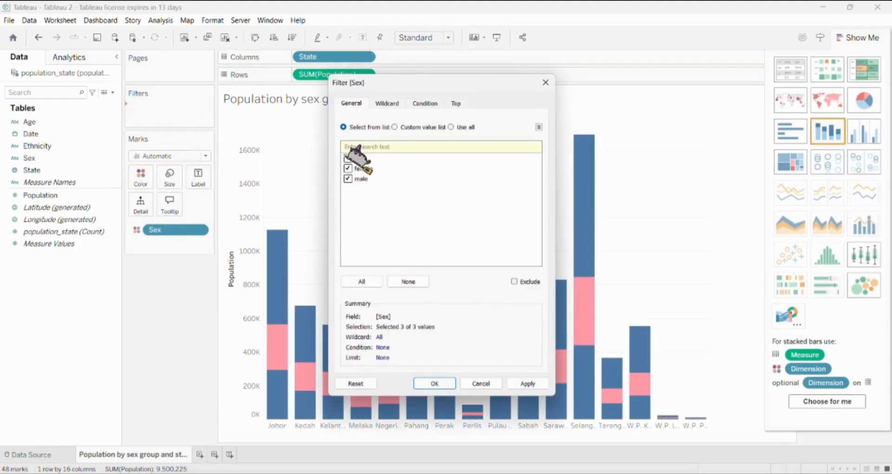
click(437, 384)
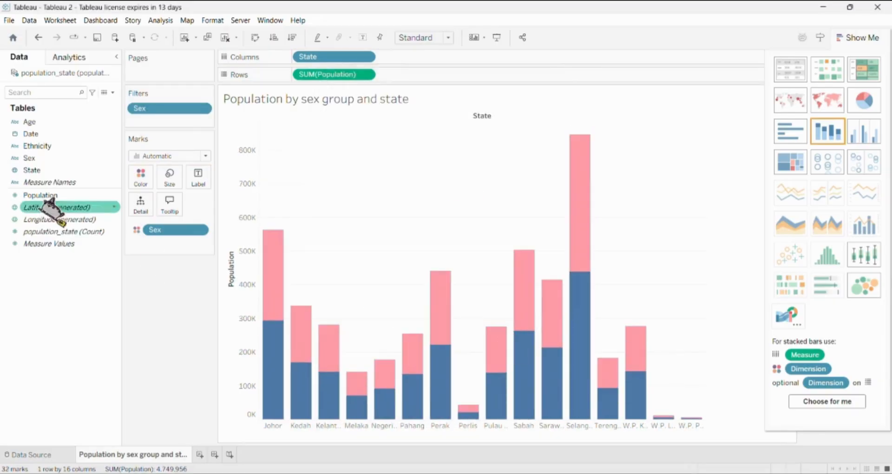
drag(79, 194, 193, 182)
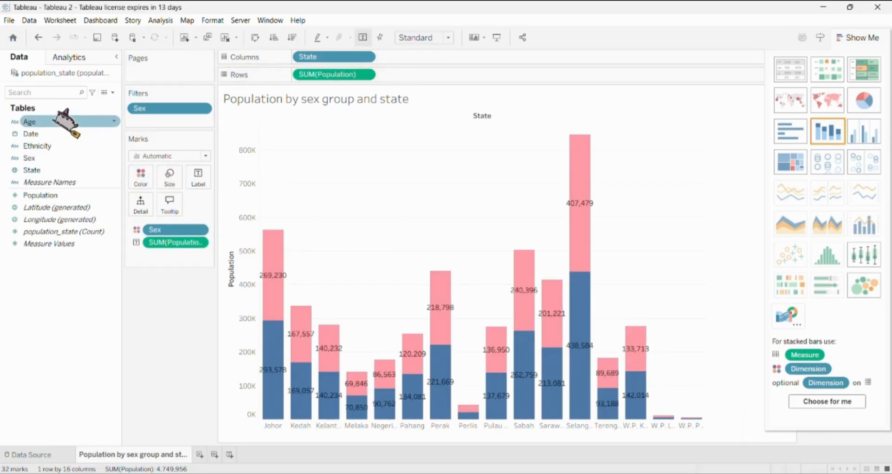
Filter Age to overall and limit the Date filter to a range starting and ending on 1/1/2025
drag(79, 126, 186, 120)
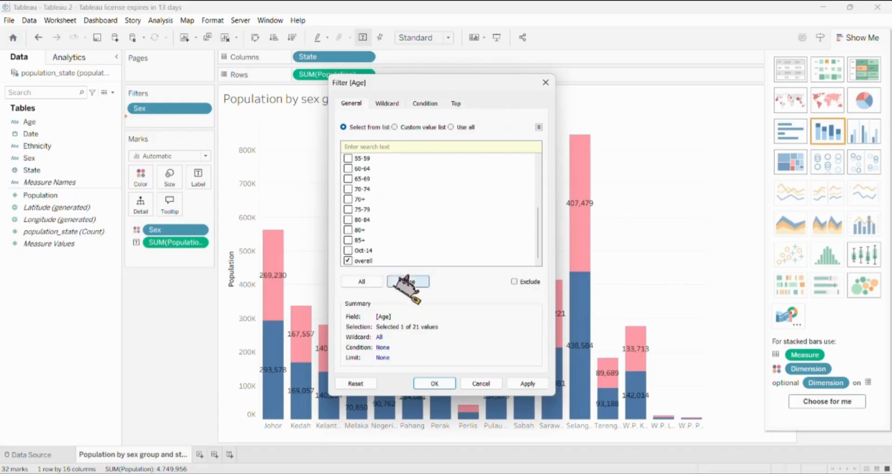
click(446, 383)
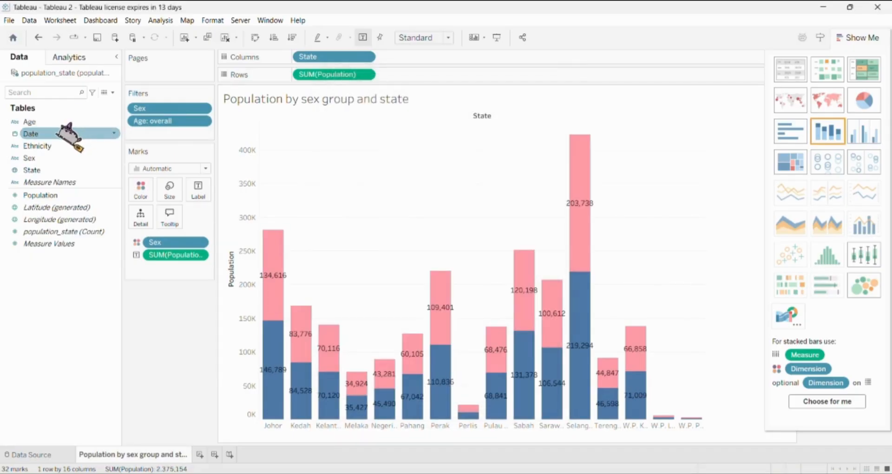
drag(70, 135, 177, 131)
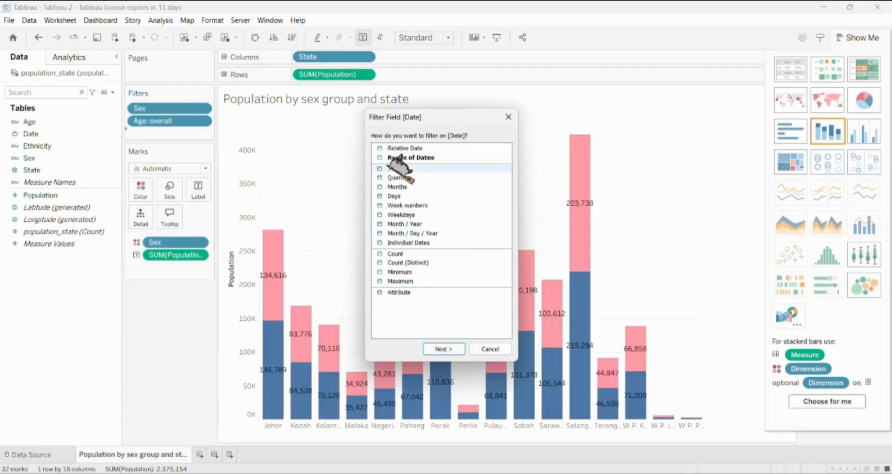
click(442, 157)
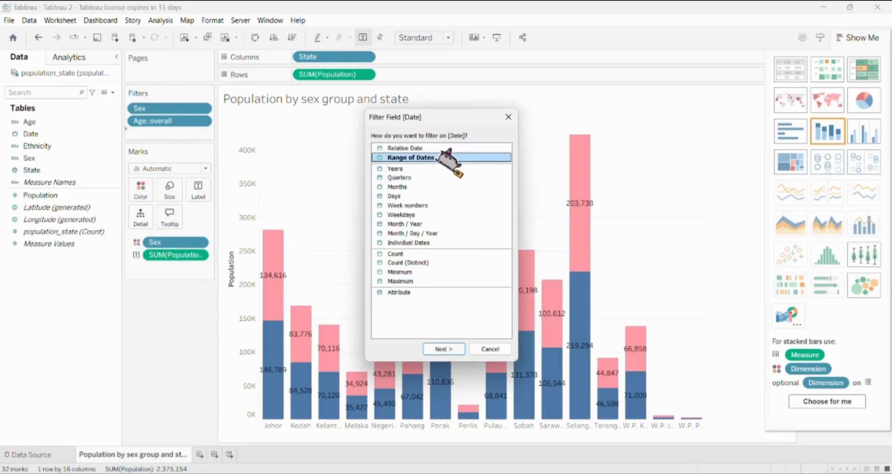
click(444, 349)
click(360, 237)
text(1/1/2025)
key(Return)
click(485, 312)
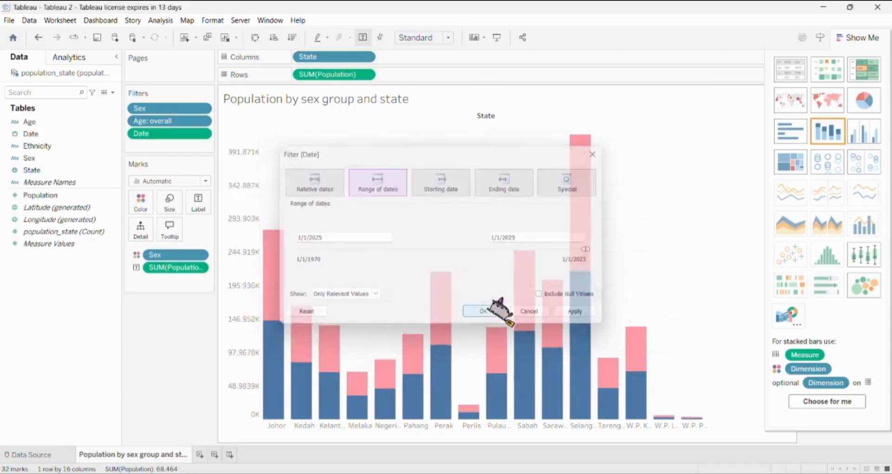
Filter Ethnicity to overall and hide the chart type suggestions
drag(37, 146, 151, 145)
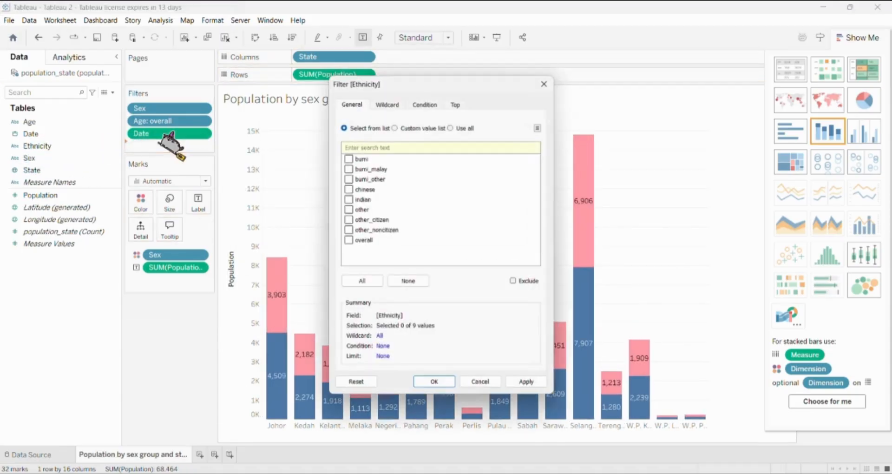
click(439, 383)
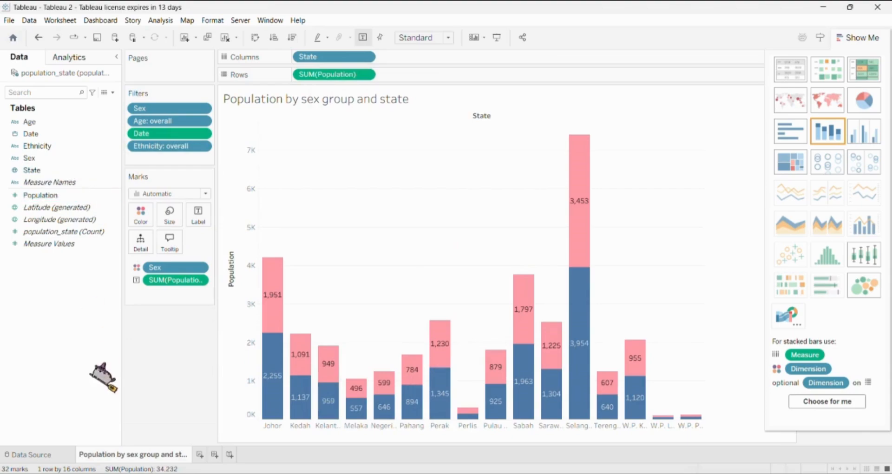
click(857, 37)
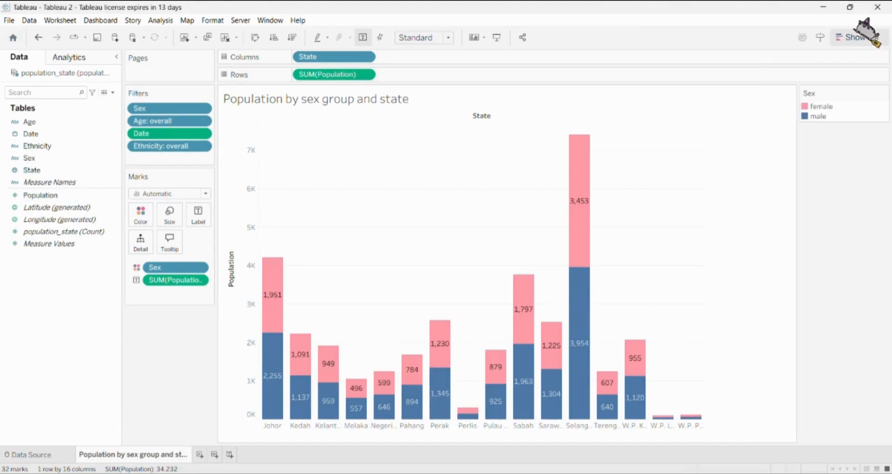
Select all the state headers and sort the states by Population in descending order
click(275, 426)
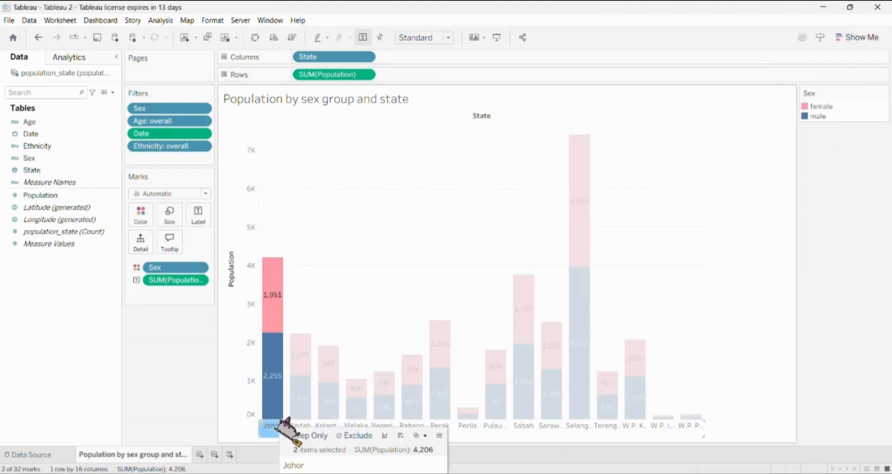
shift+click(692, 421)
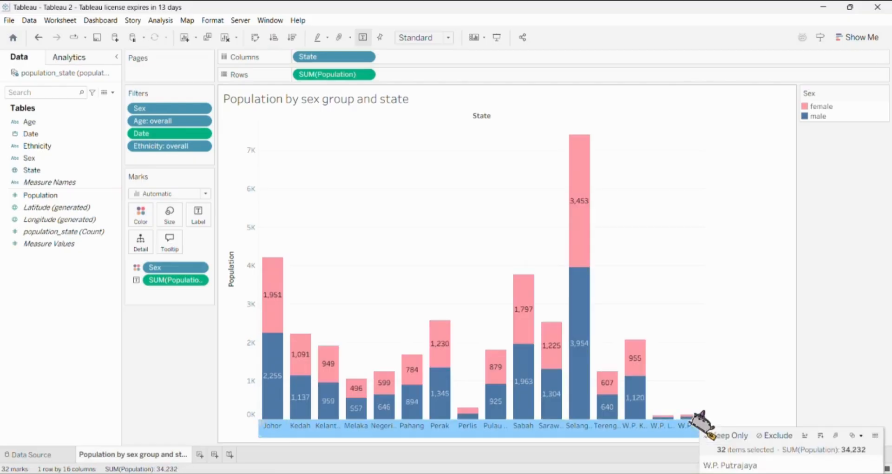
click(844, 433)
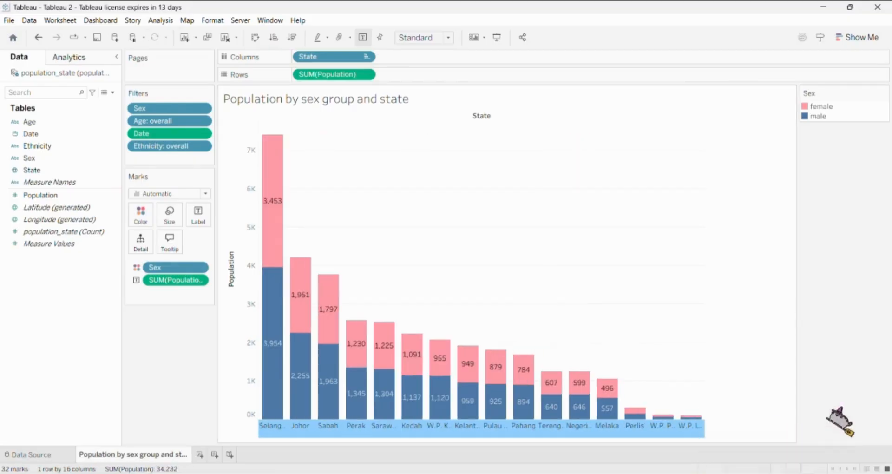
Review the color assignments of female and male in the Sex legend's color settings
click(817, 106)
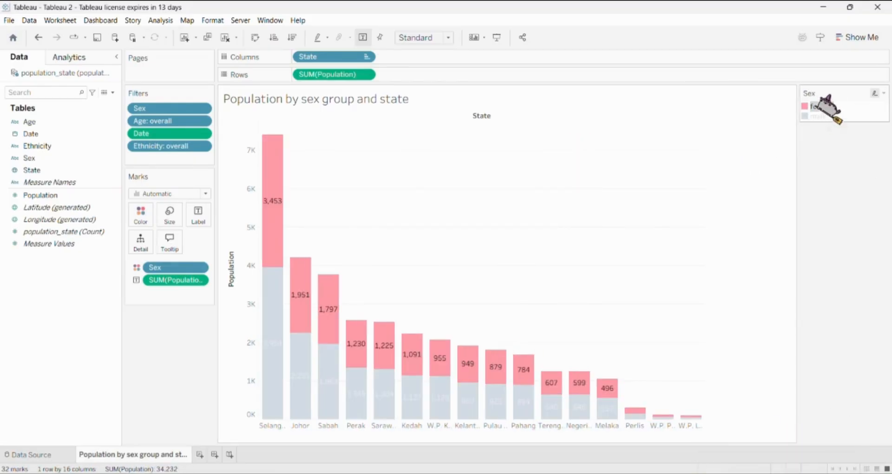
click(880, 93)
click(819, 114)
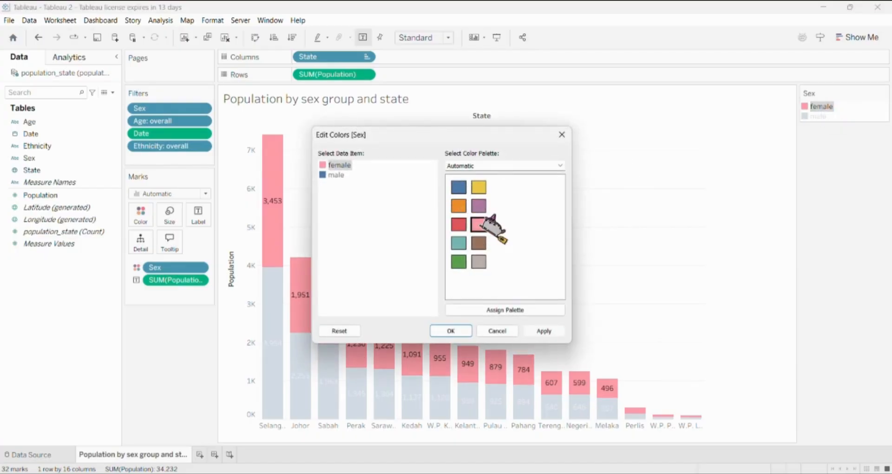
click(486, 331)
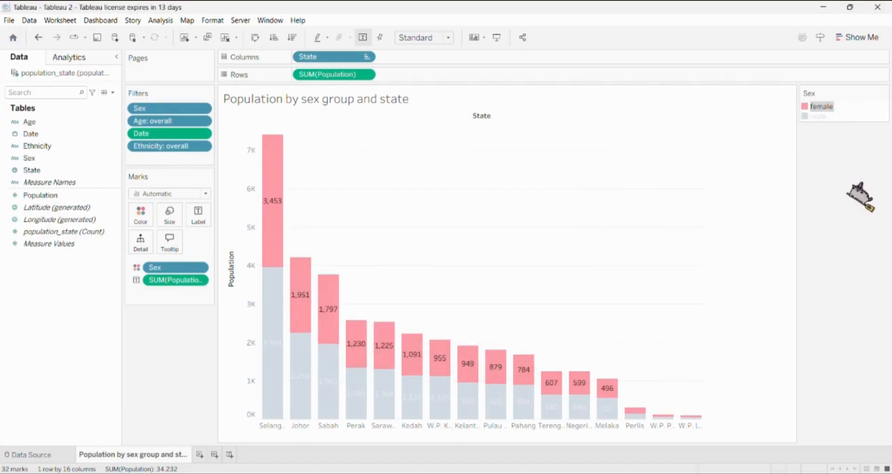
click(820, 116)
right_click(821, 117)
click(822, 121)
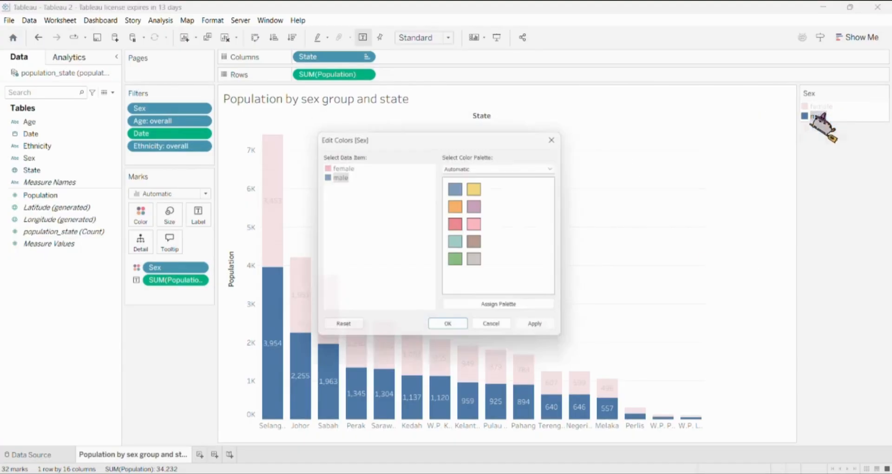
click(458, 331)
click(763, 303)
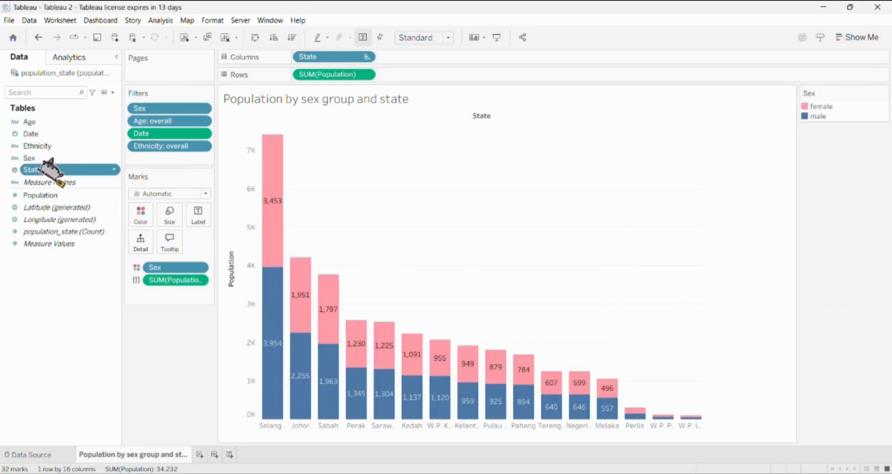
Add a State filter that includes all states and show it as a checklist beside the chart
drag(51, 169, 165, 157)
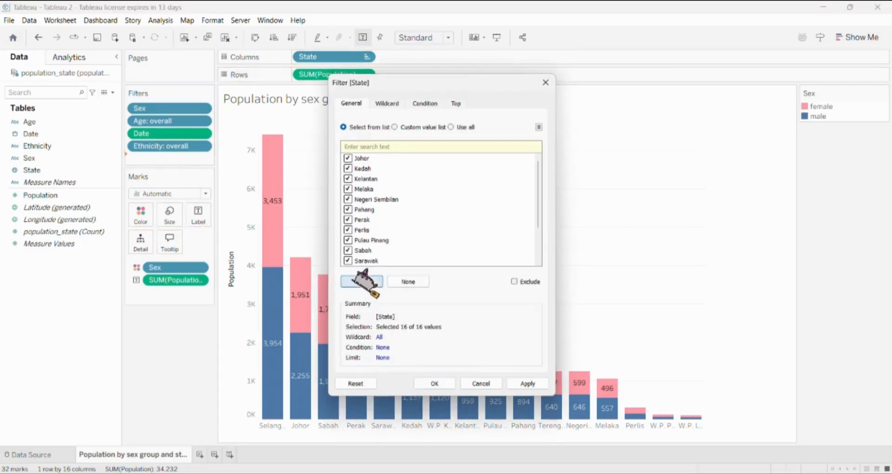
click(451, 383)
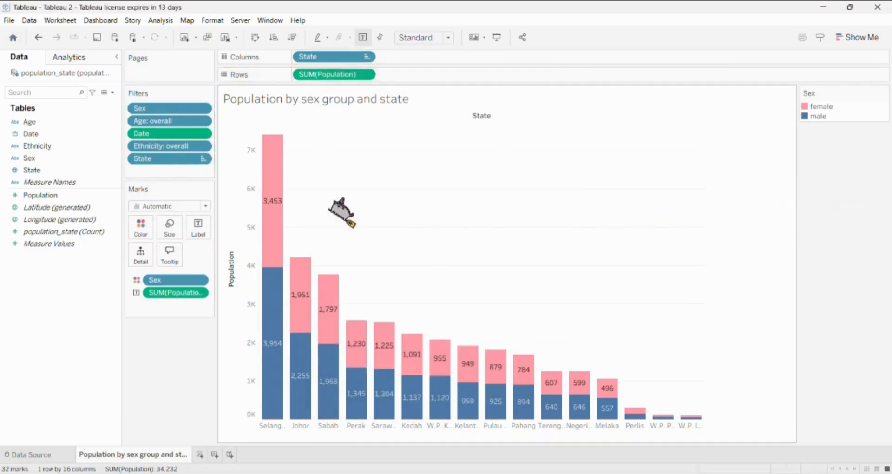
click(203, 159)
click(247, 182)
Test the State filter with a few states such as Johor, Negeri Sembilan and Perak, and reselect all states
click(808, 108)
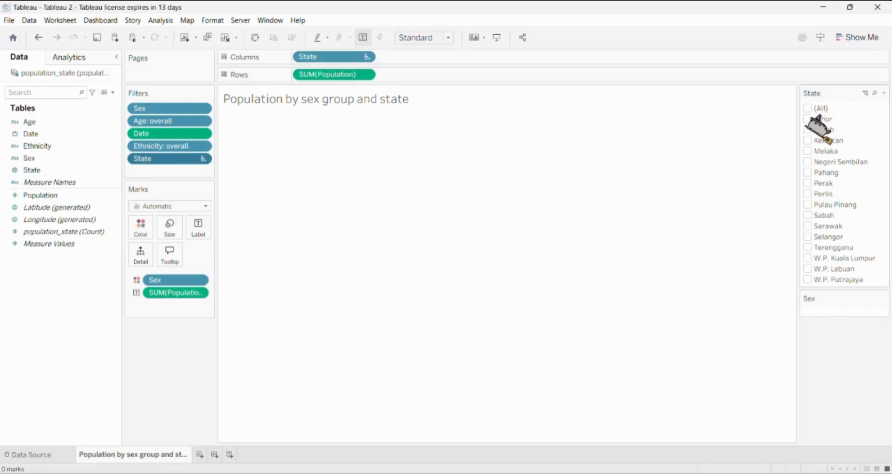
click(809, 119)
click(809, 161)
click(809, 183)
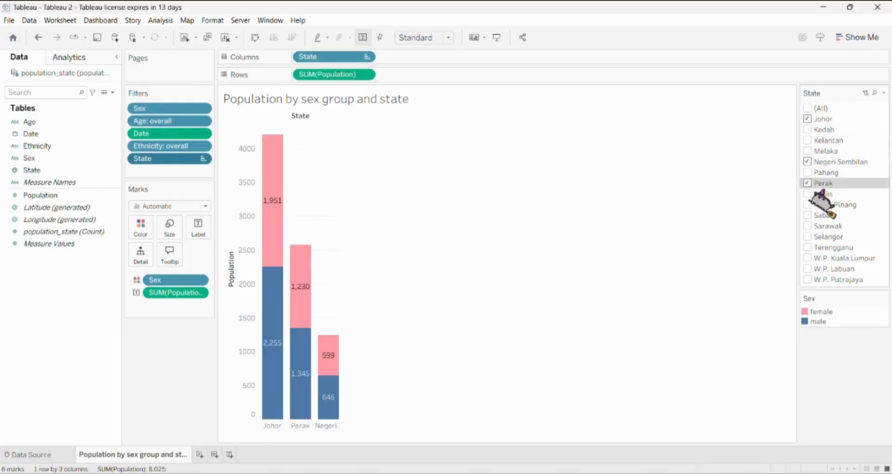
click(808, 204)
click(808, 109)
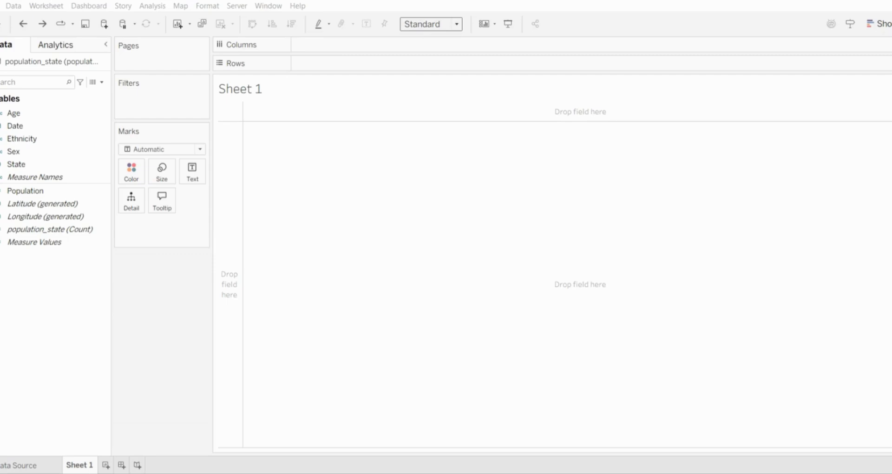
On the empty Sheet 1, filter Age to overall and Sex to both
drag(14, 113, 159, 110)
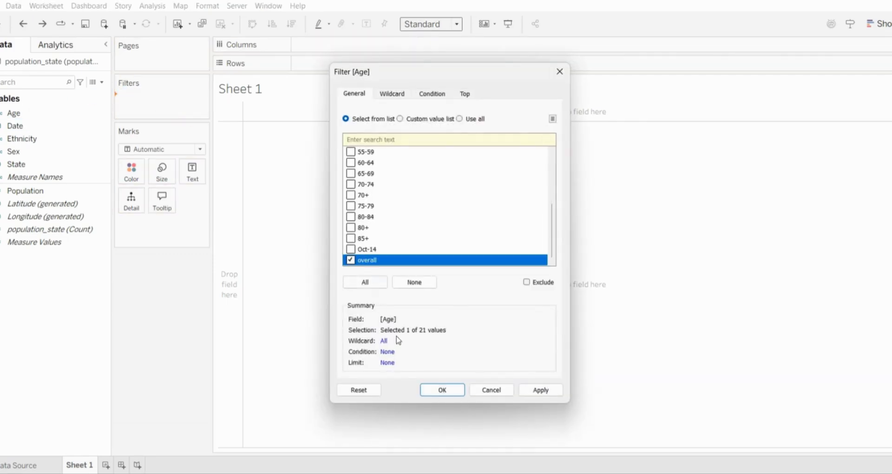
key(Return)
drag(13, 152, 162, 114)
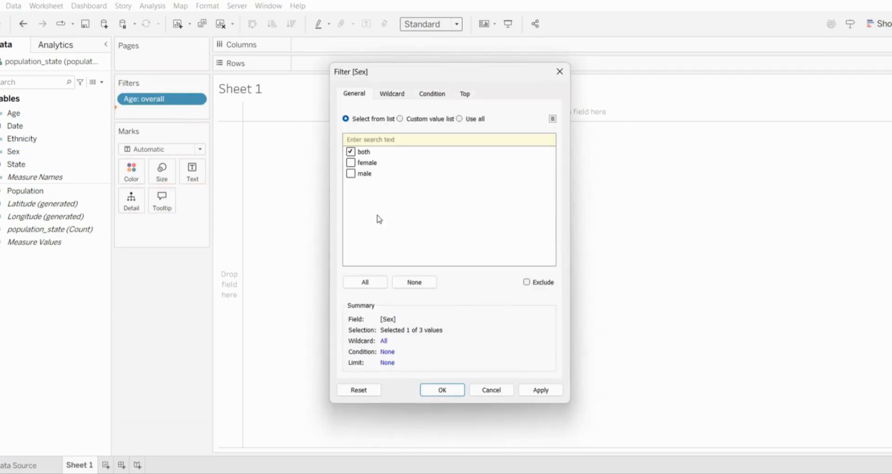
click(439, 392)
Filter Ethnicity to overall and the year of Date to 2025
drag(20, 139, 179, 135)
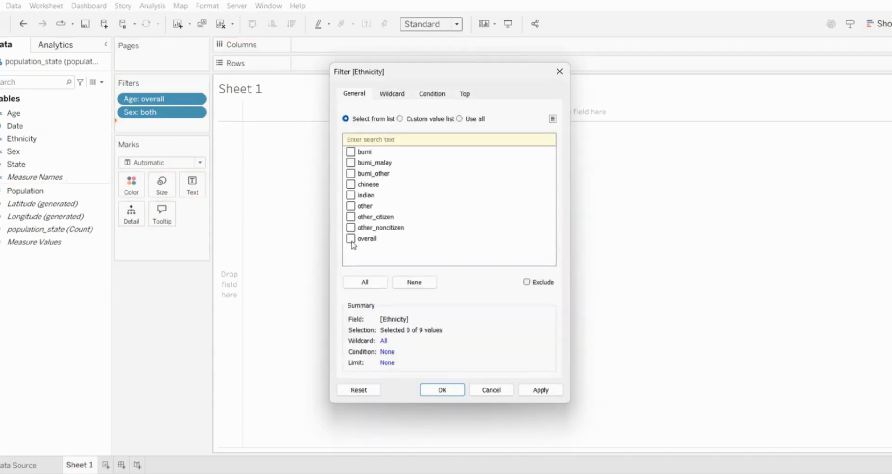
click(437, 391)
drag(29, 124, 144, 140)
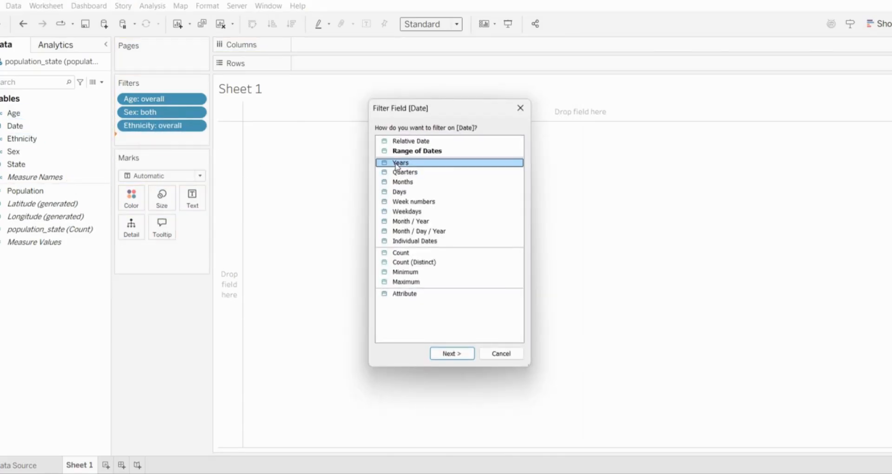
click(449, 353)
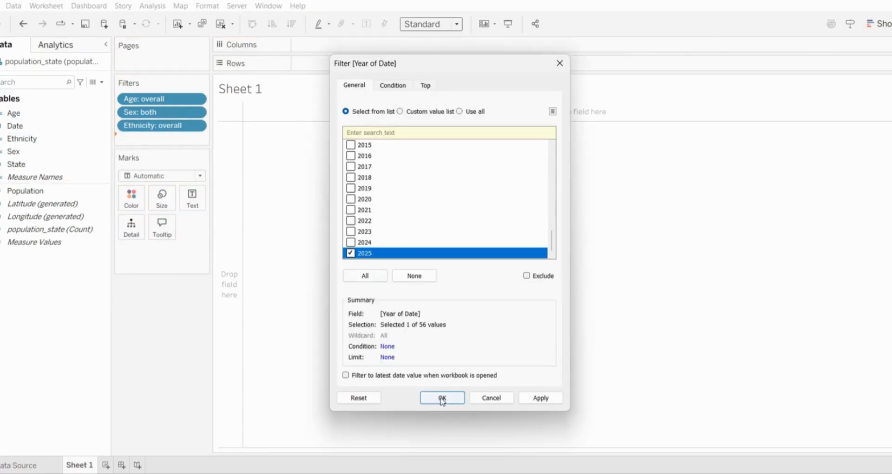
click(442, 398)
Plot Population by State and display it as a treemap
mouse_move(26, 190)
mouse_down()
mouse_move(74, 188)
mouse_move(332, 64)
mouse_up()
drag(17, 164, 317, 44)
click(879, 23)
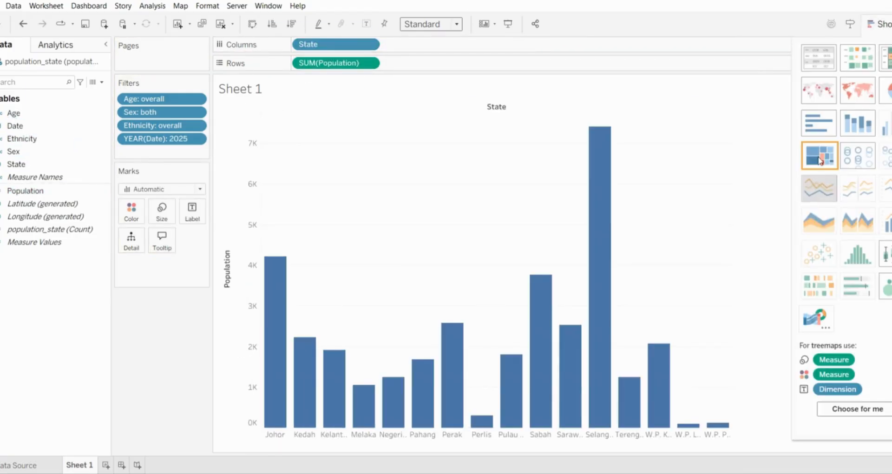
click(819, 156)
Recolor the treemap with a red-to-green diverging palette and label the state tiles with Population
click(132, 212)
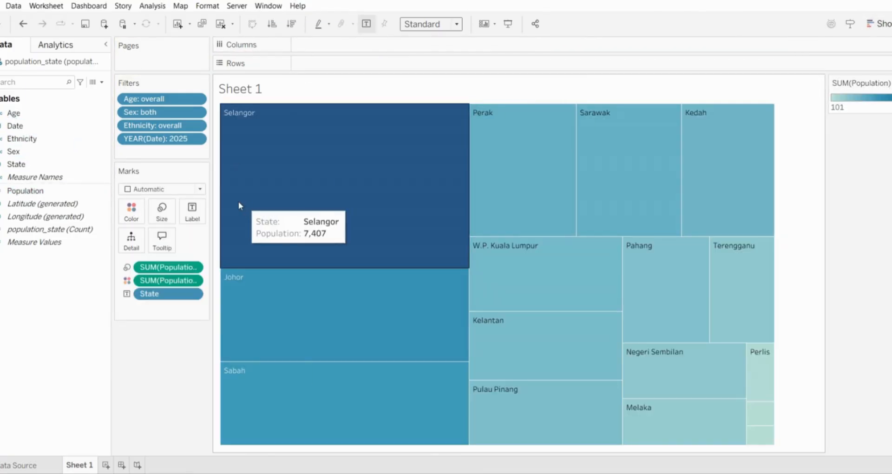
click(367, 118)
scroll(366, 134, down, 4)
click(370, 194)
click(572, 72)
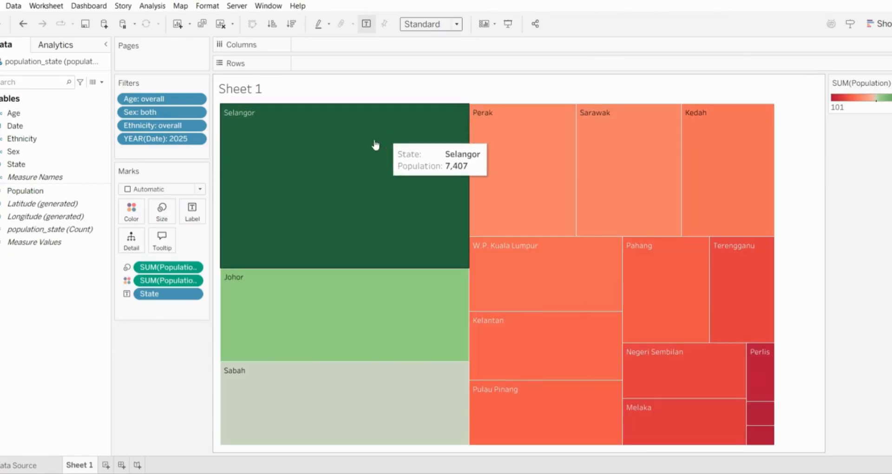
drag(25, 191, 189, 218)
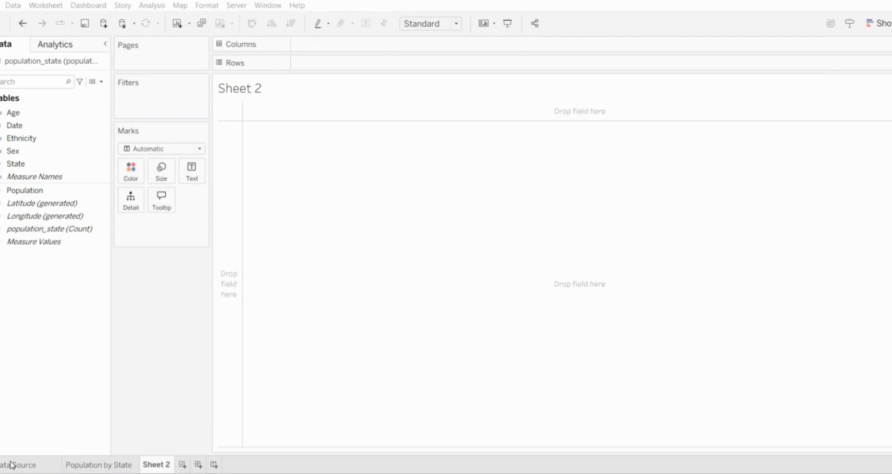
Create calculated fields Child Population for Age 0-4, 5-Sept and Oct-14, and Elderly Population for Age groups 60-64 through 85+, each returning Population
right_click(7, 268)
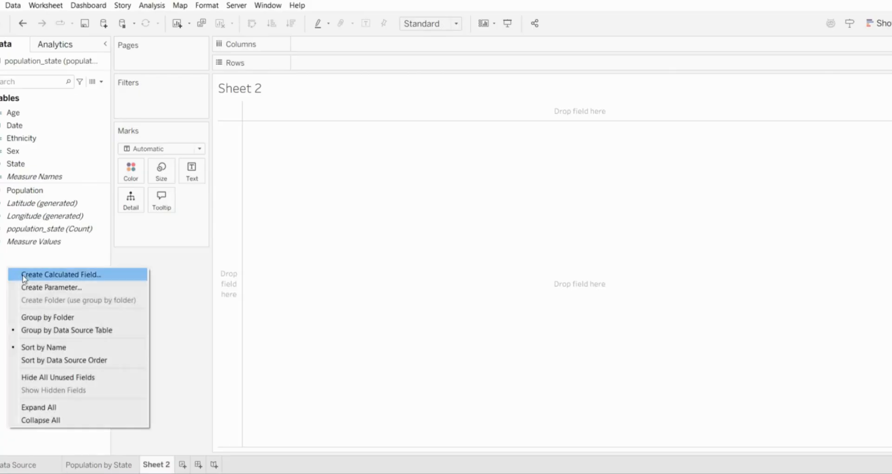
click(21, 273)
text(Child Population)
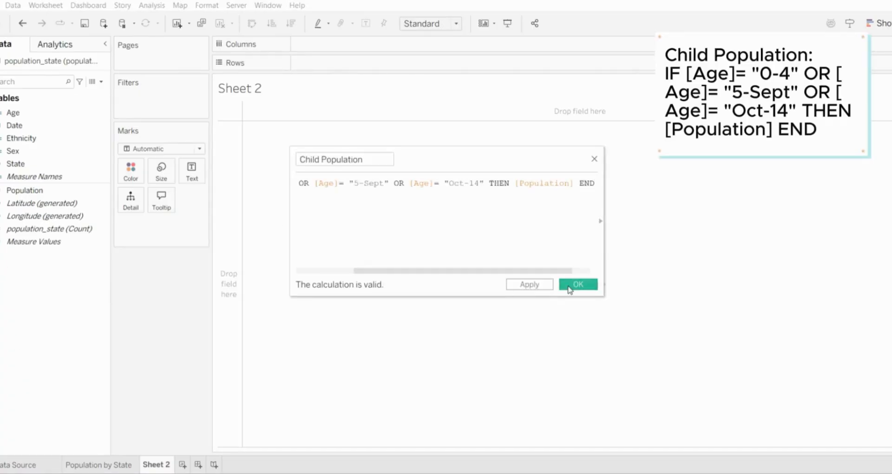
click(578, 284)
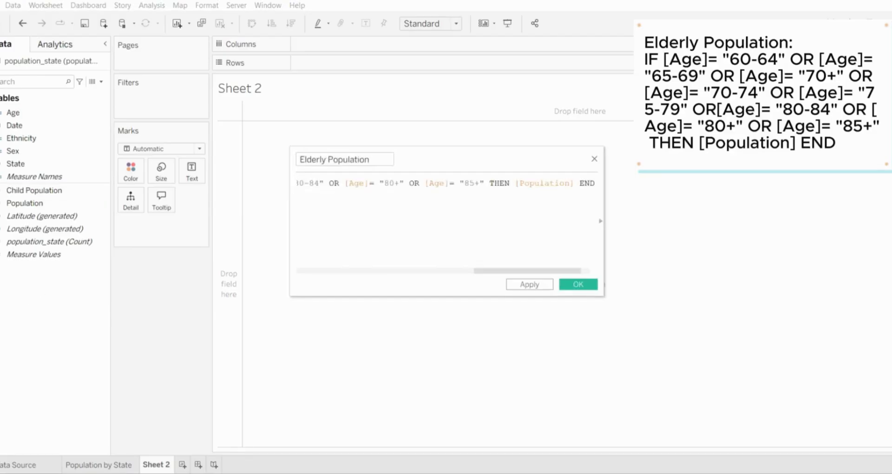
click(579, 284)
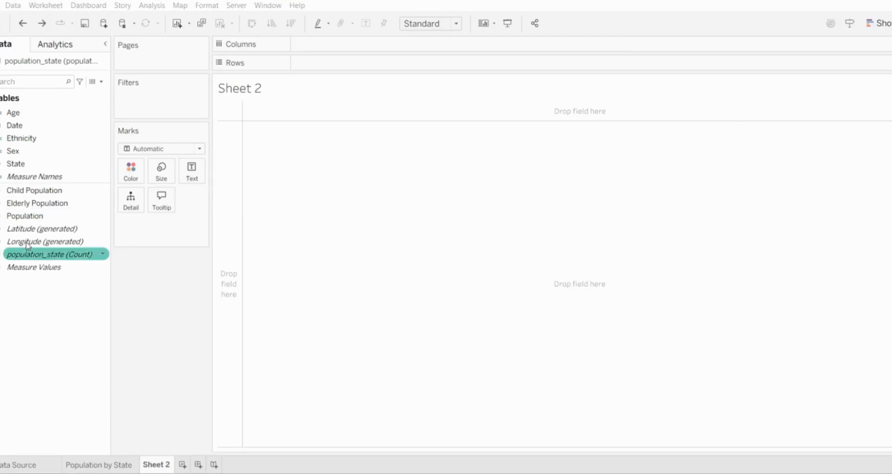
Filter Age on Sheet 2 to include every age group except overall
drag(32, 114, 153, 100)
click(364, 281)
scroll(372, 233, down, 5)
click(351, 260)
click(442, 390)
Filter Ethnicity to overall and Sex to both on Sheet 2
drag(19, 138, 140, 122)
click(351, 238)
click(442, 389)
click(351, 151)
click(439, 392)
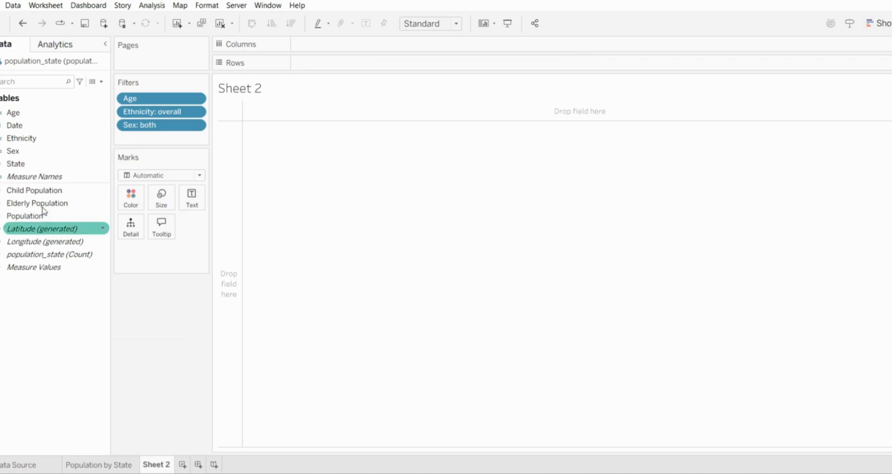
Chart Measure Values by year of Date, colored by Measure Names and without the population_state count
drag(50, 273, 341, 70)
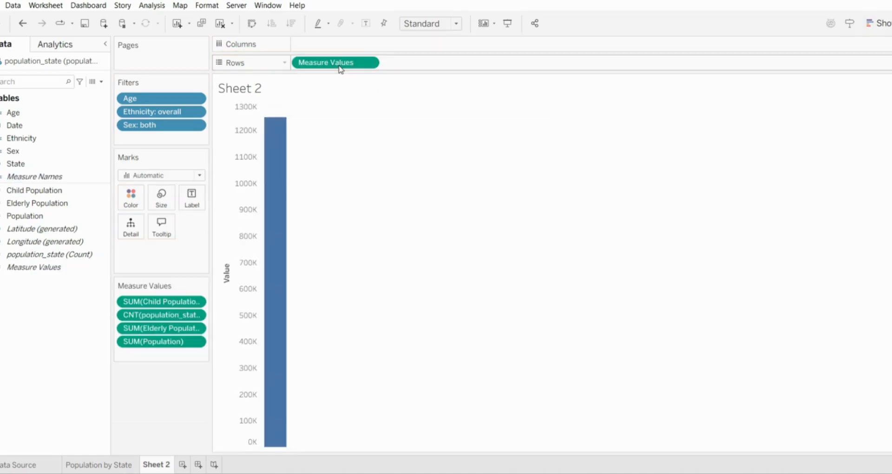
drag(35, 176, 131, 198)
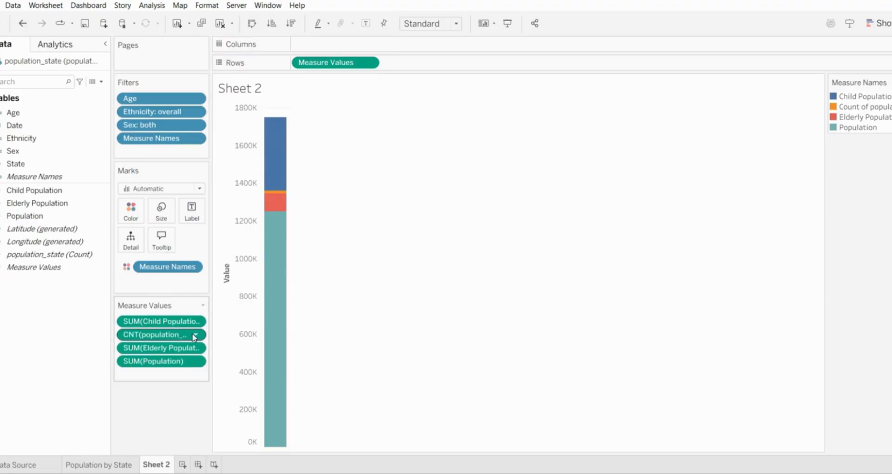
click(196, 336)
click(179, 473)
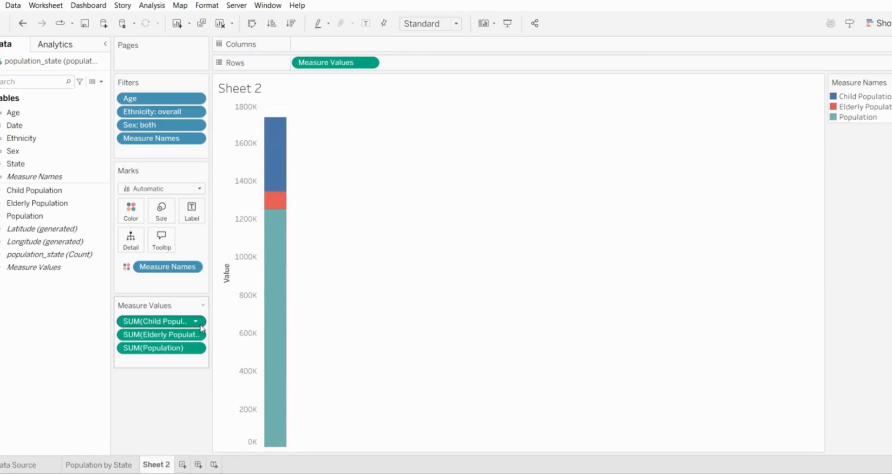
drag(71, 127, 356, 46)
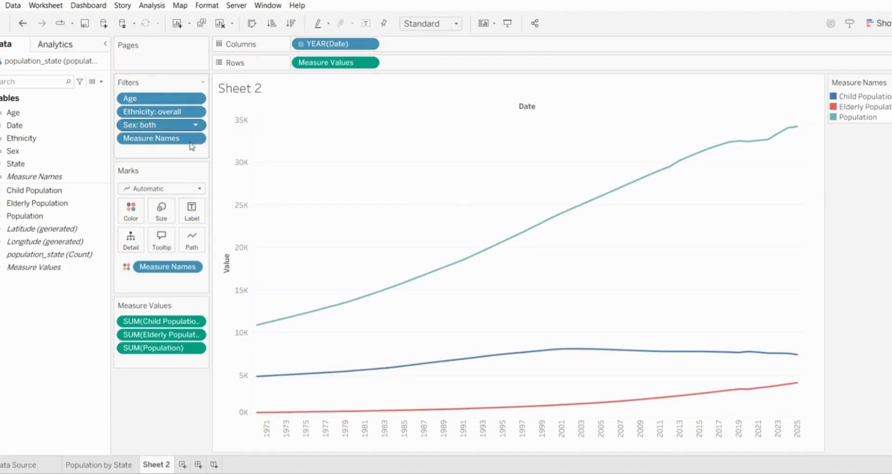
Split Population out of Measure Values as bars ahead of the child and elderly lines, and combine both on a dual axis
drag(161, 348, 294, 63)
click(370, 64)
click(346, 64)
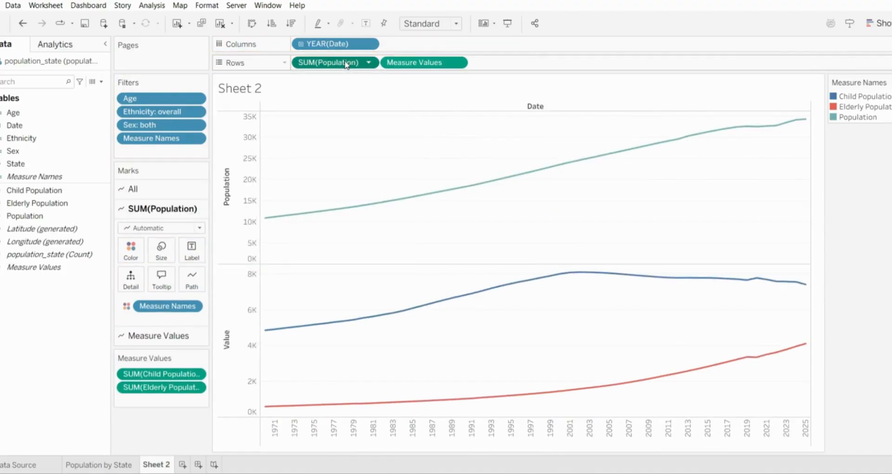
click(201, 230)
click(190, 253)
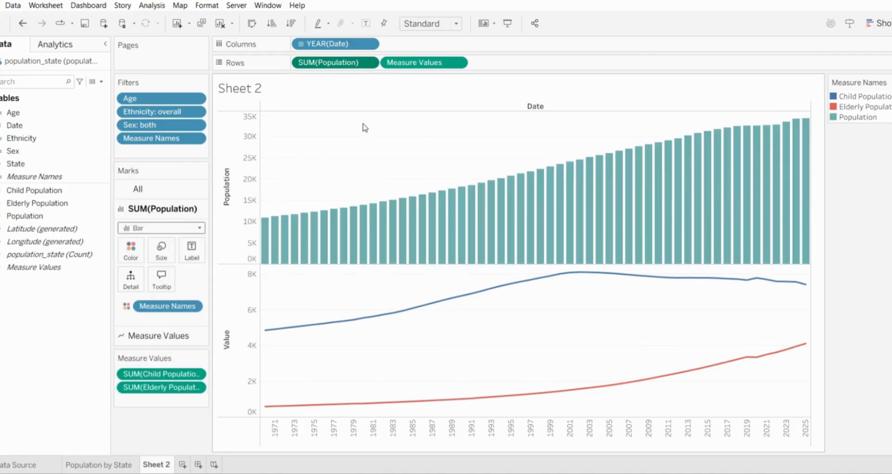
click(457, 62)
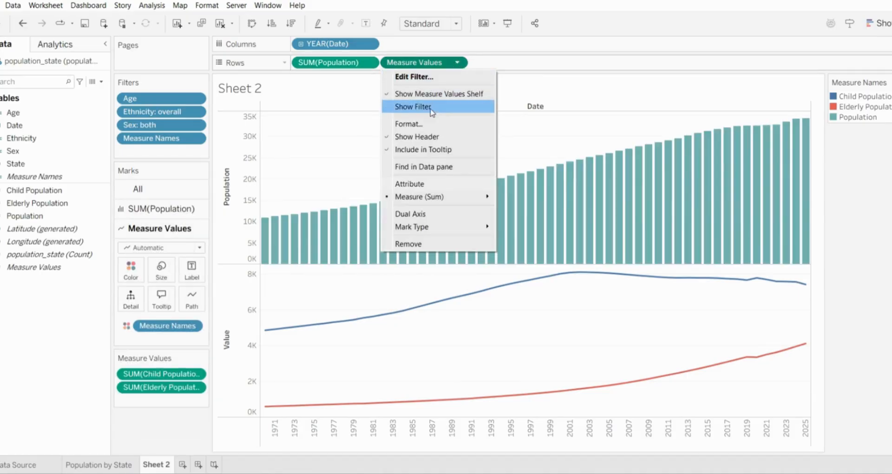
click(420, 214)
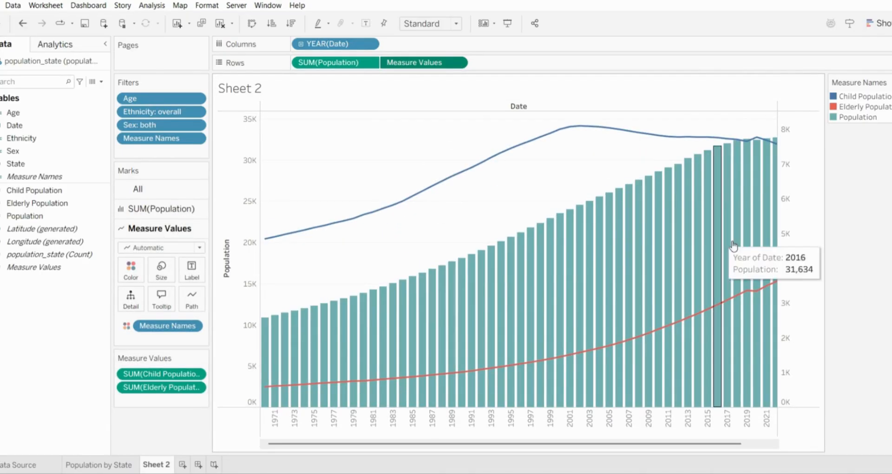
Color Child Population red, Elderly Population blue and Population yellow
click(131, 269)
click(164, 307)
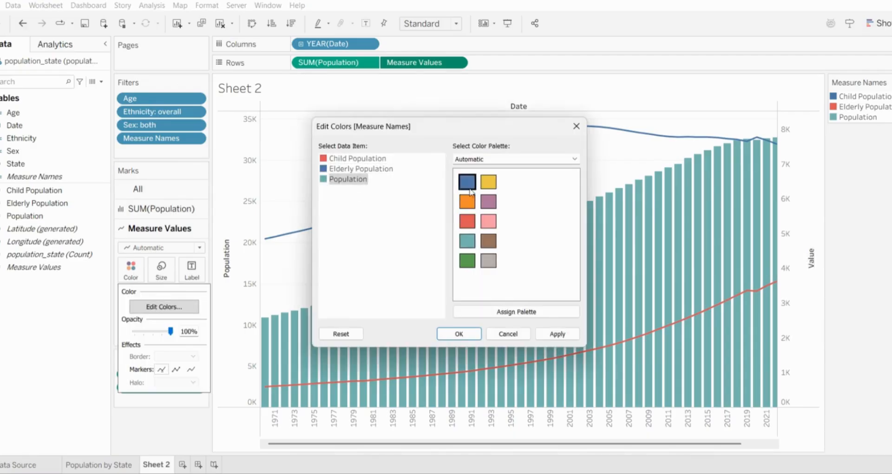
click(489, 181)
click(459, 334)
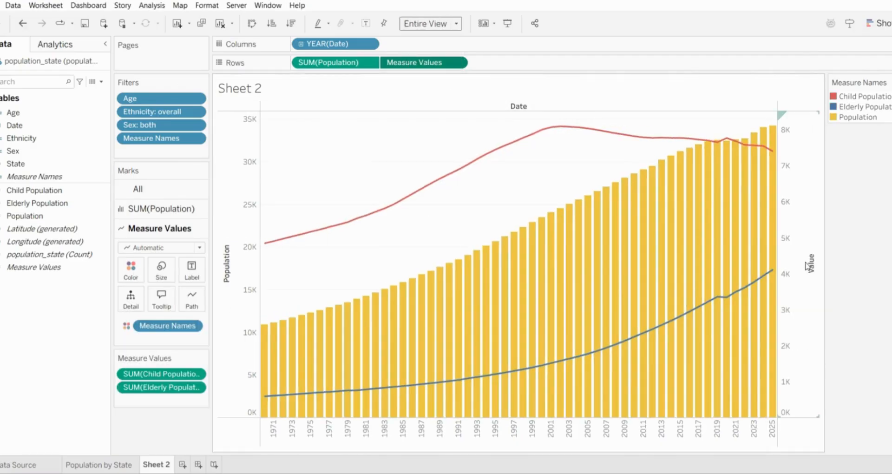
Give the secondary Measure Values axis the custom title Elderly/Child Population
right_click(811, 270)
key(Escape)
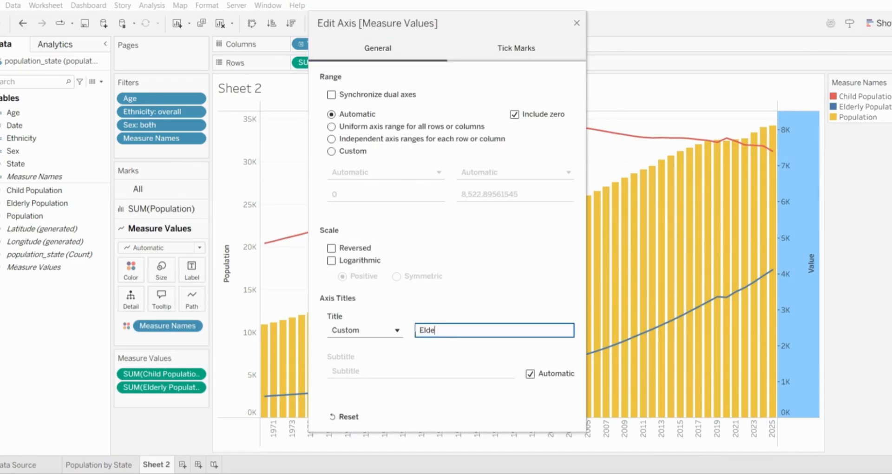
click(577, 23)
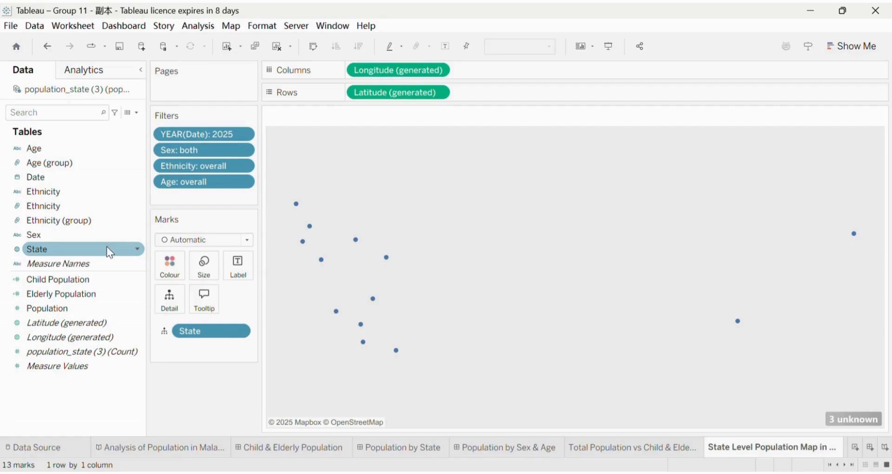
Color the states on the State Level Population Map by Population and label them with Population
click(98, 263)
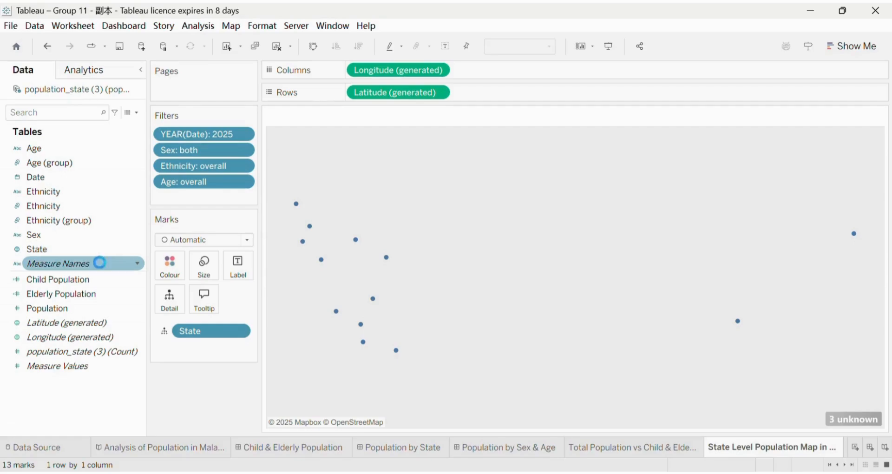
click(95, 296)
drag(92, 314, 166, 270)
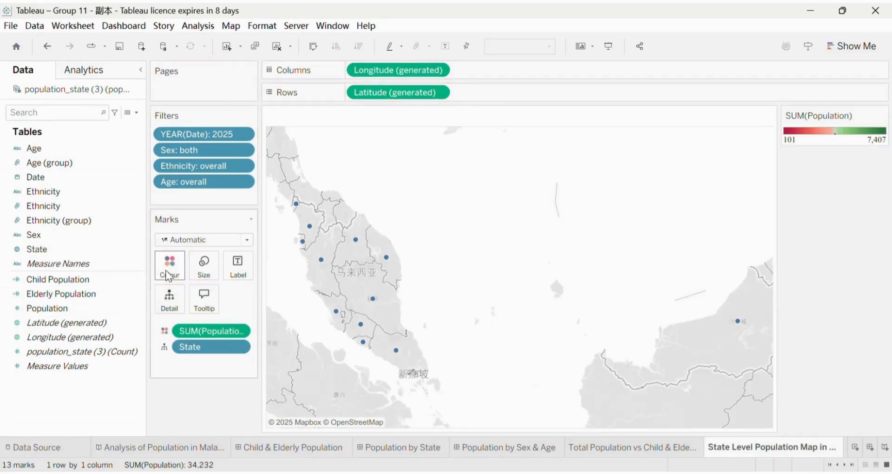
drag(128, 304, 246, 270)
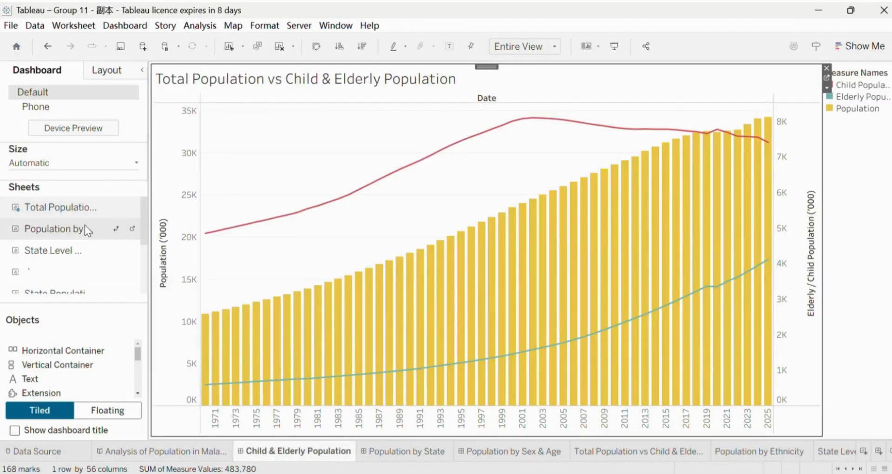
Place the Population by Ethnicity chart below the Total Population chart on the Child & Elderly Population dashboard and hide both chart titles
drag(85, 225, 204, 256)
drag(302, 292, 487, 299)
right_click(396, 79)
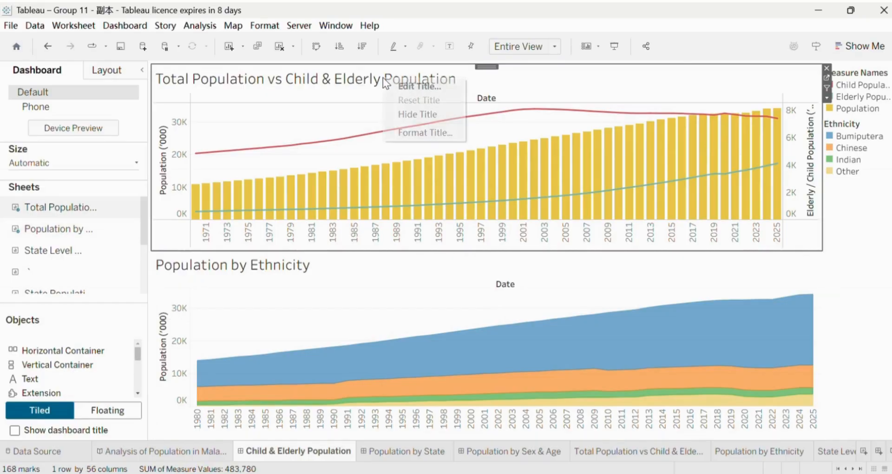
click(403, 113)
right_click(277, 272)
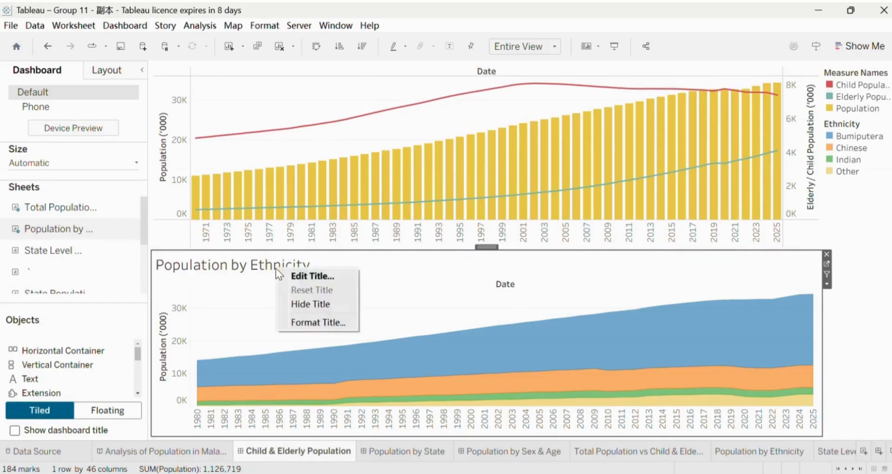
click(314, 302)
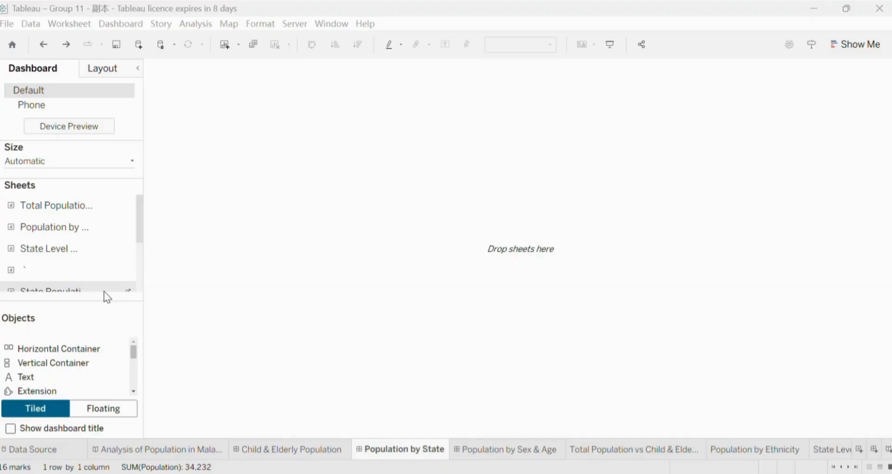
Build the Population by State dashboard with the 2025 treemap beside the peninsular state map and the Sabah and Sarawak map stacked below it
drag(107, 297, 253, 262)
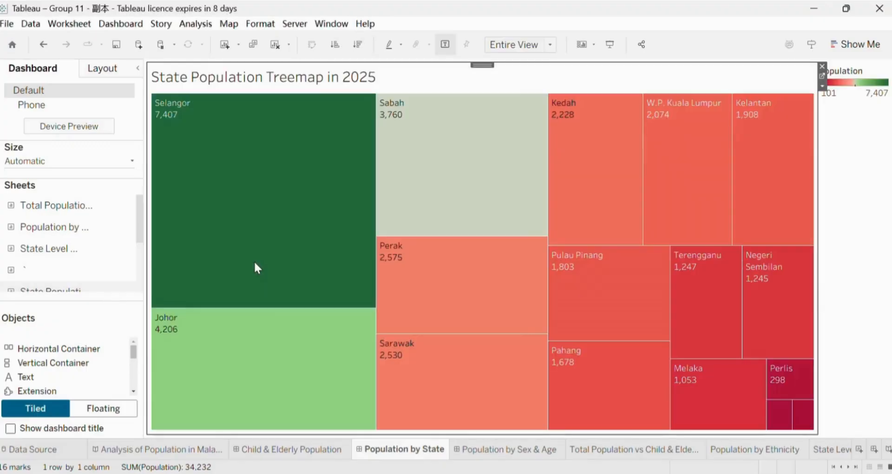
drag(221, 184, 221, 184)
drag(74, 266, 289, 316)
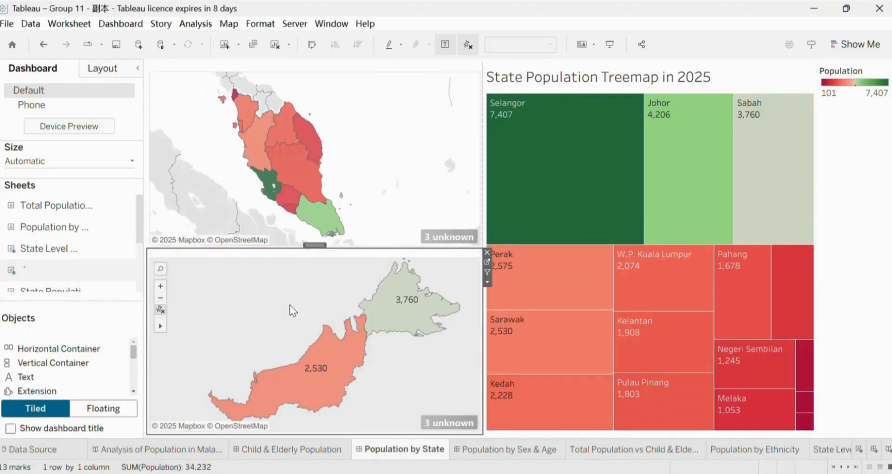
Hide the State Population Treemap title on the Population by State dashboard
right_click(606, 80)
click(625, 114)
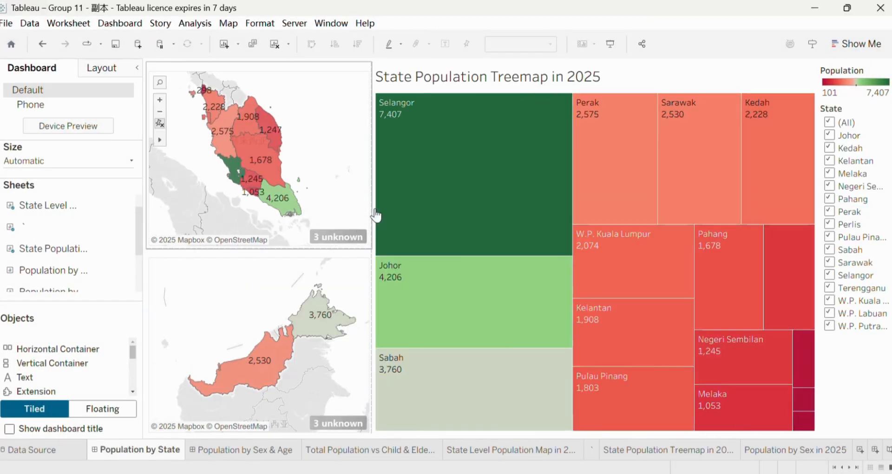
right_click(597, 85)
click(631, 122)
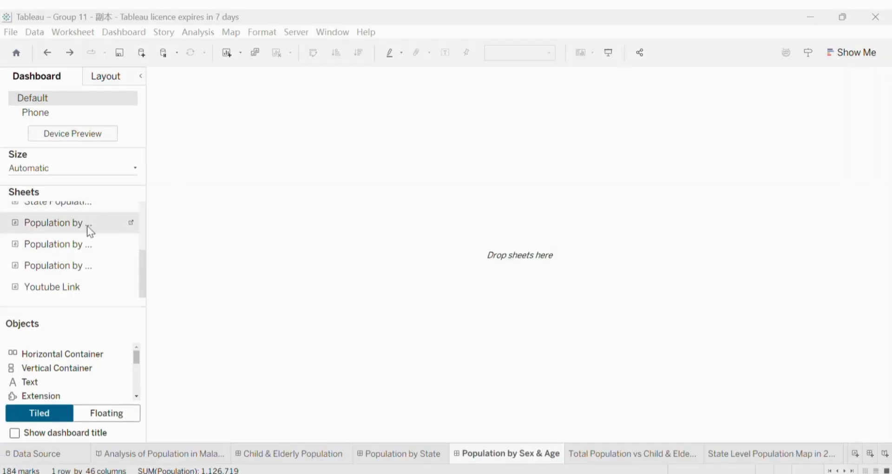
Place the 2025 Population by Sex and Population by Age charts side by side on the Population by Sex & Age dashboard and widen the legend column
drag(88, 226, 342, 228)
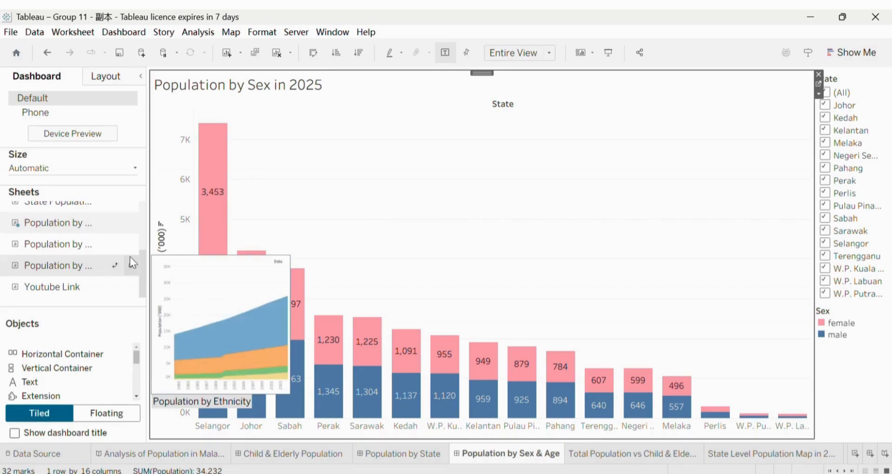
drag(106, 250, 269, 254)
drag(447, 250, 527, 250)
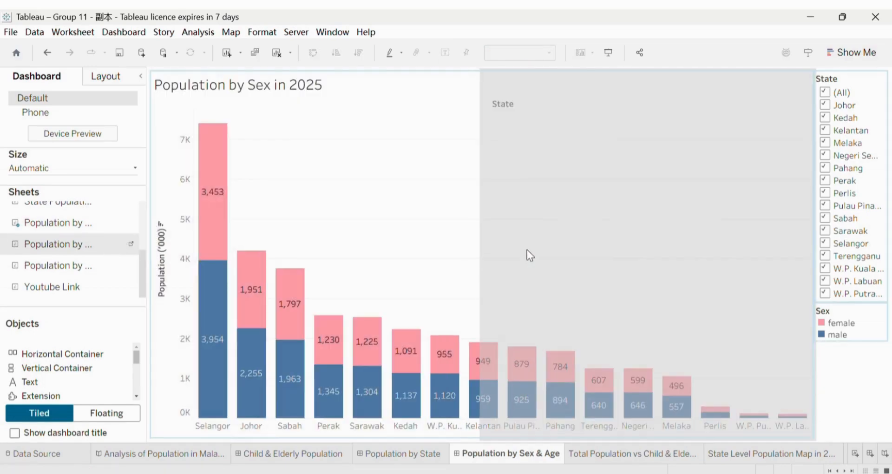
click(813, 211)
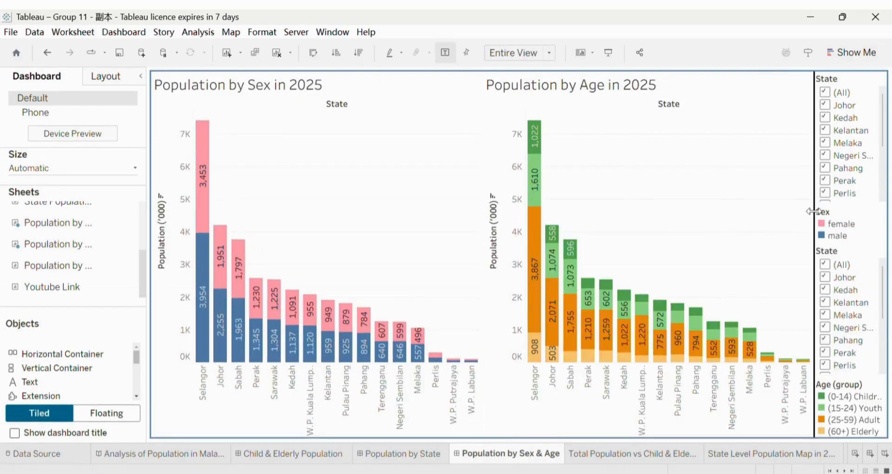
drag(790, 219, 787, 216)
Hide the titles of the Population by Age and Population by Sex charts on the dashboard
click(601, 93)
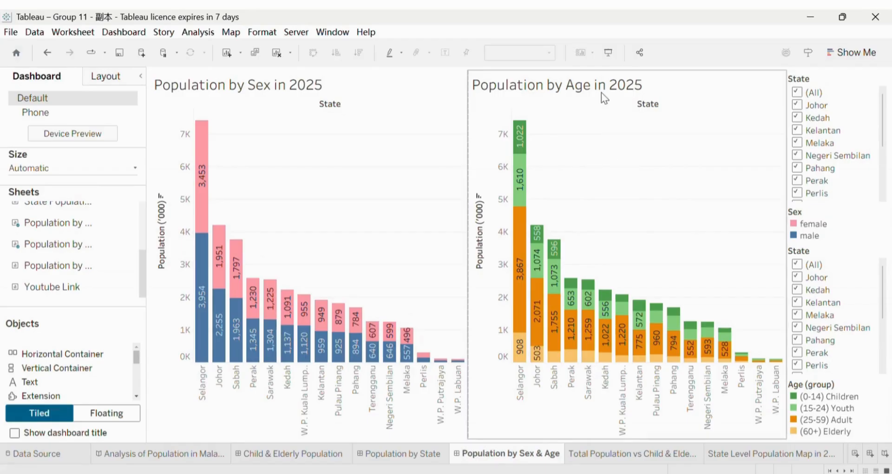
right_click(601, 93)
click(621, 129)
right_click(388, 76)
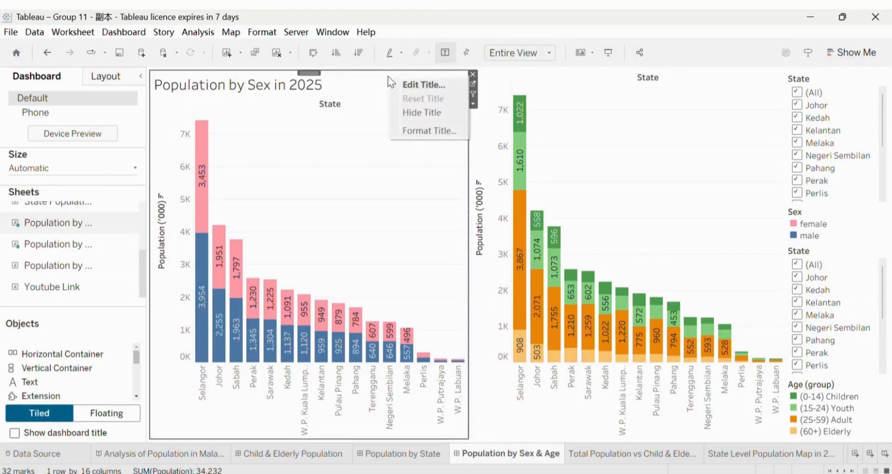
click(407, 115)
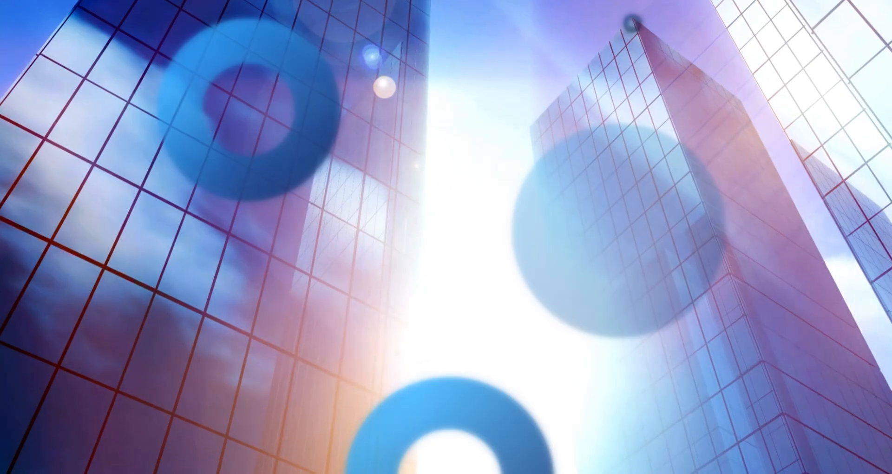